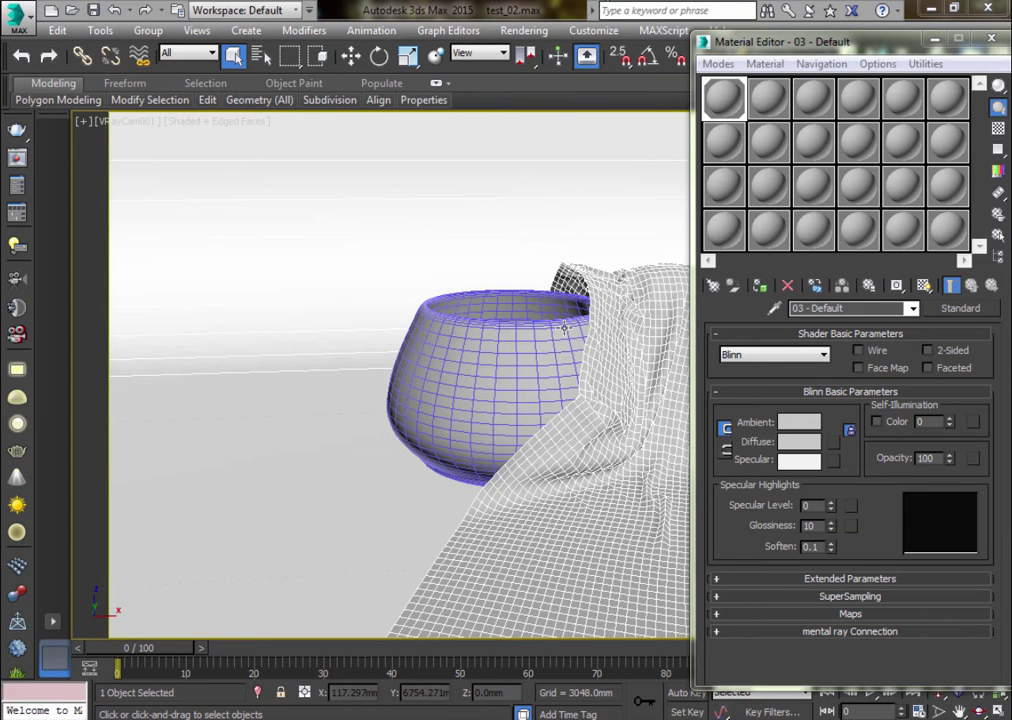
Select the draped cloth object in the viewport
left_click(590, 338)
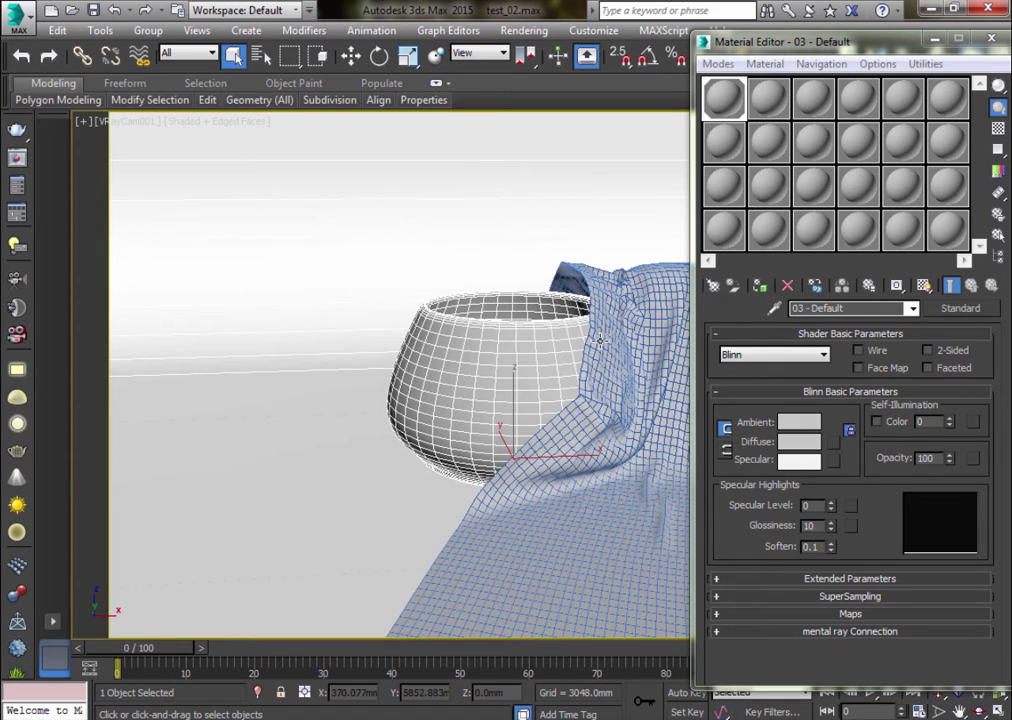
Convert material 03 - Default from Standard to a VRayMtl
key("ctrl+z")
key("ctrl+y")
left_click(962, 309)
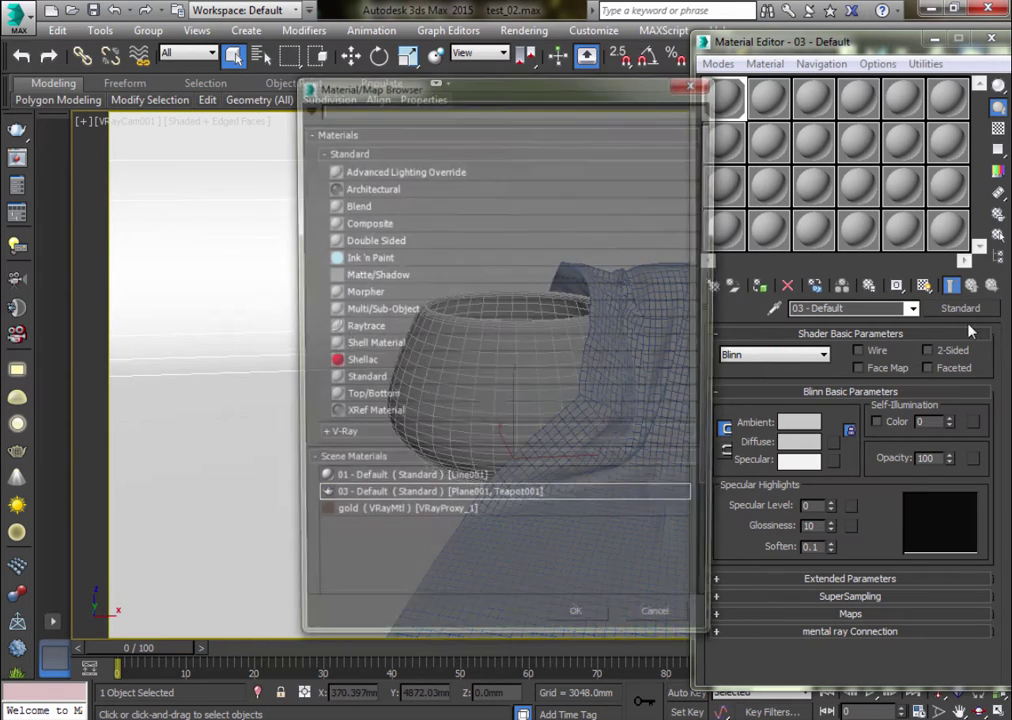
scroll(400, 340, "down", 3)
left_click(402, 338)
scroll(413, 380, "down", 2)
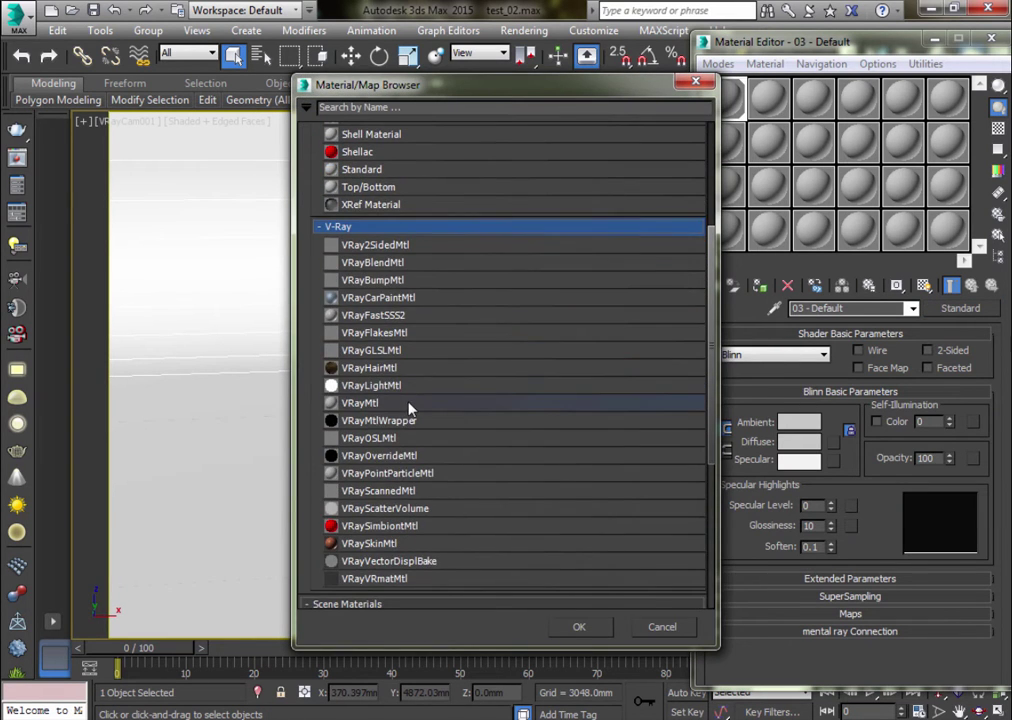
double_click(405, 403)
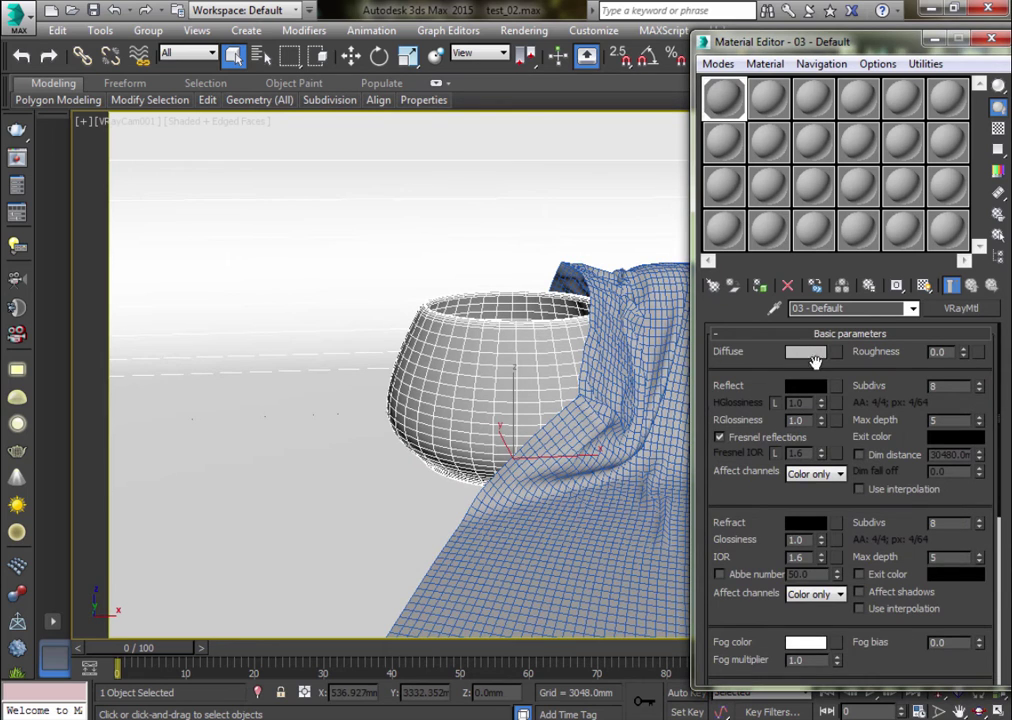
Put a Falloff map in the VRayMtl's diffuse channel
left_click(835, 355)
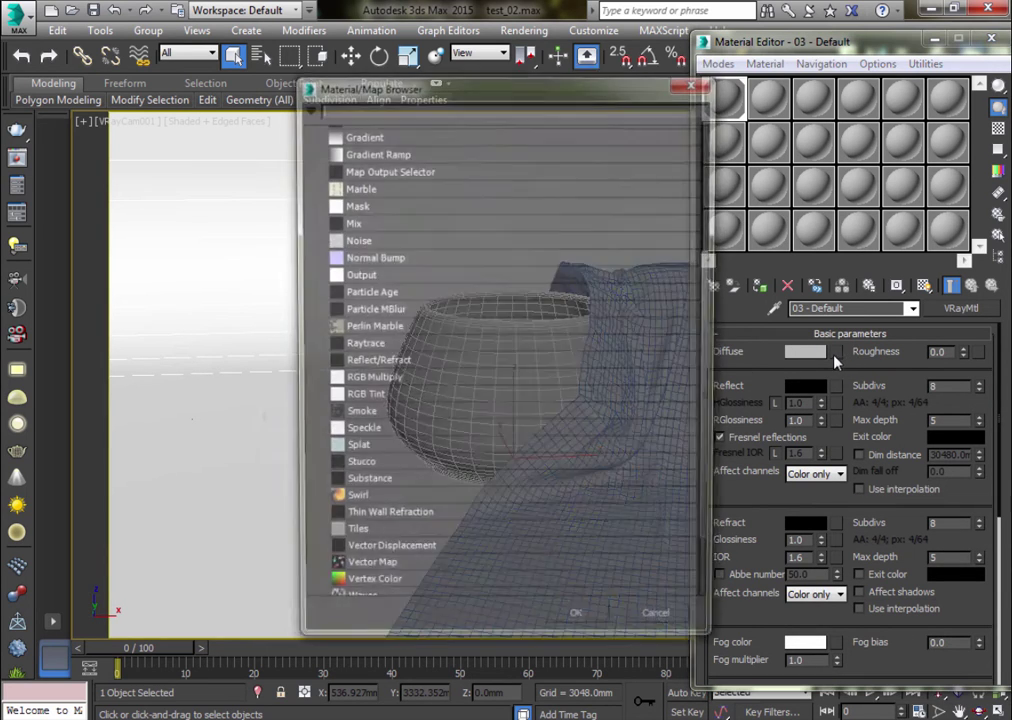
scroll(480, 288, "up", 2)
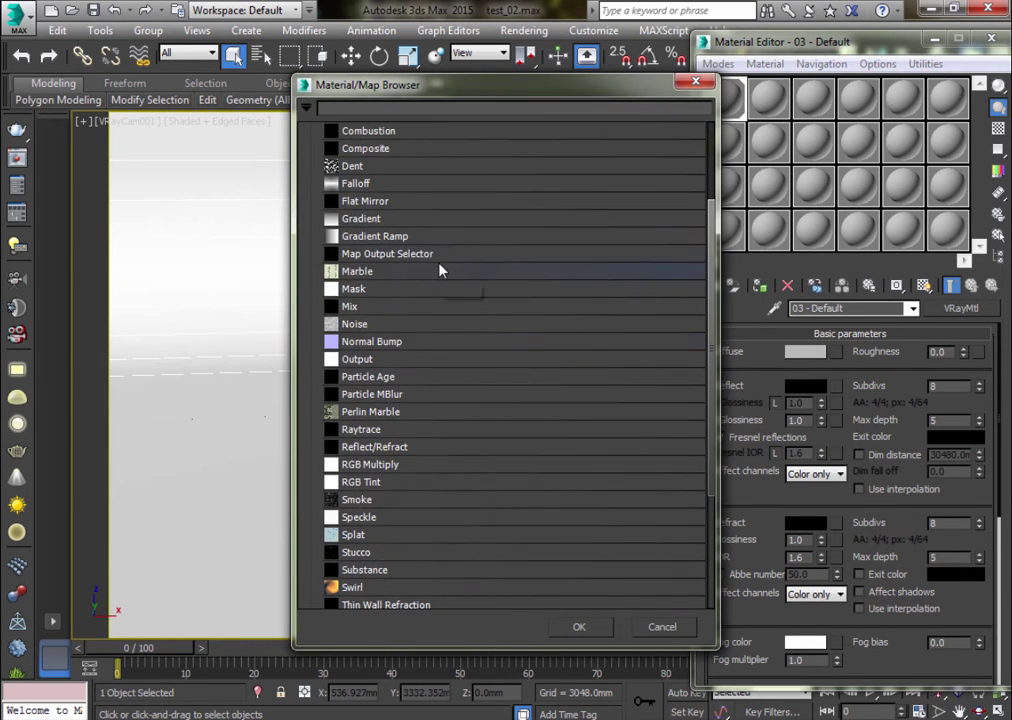
double_click(386, 186)
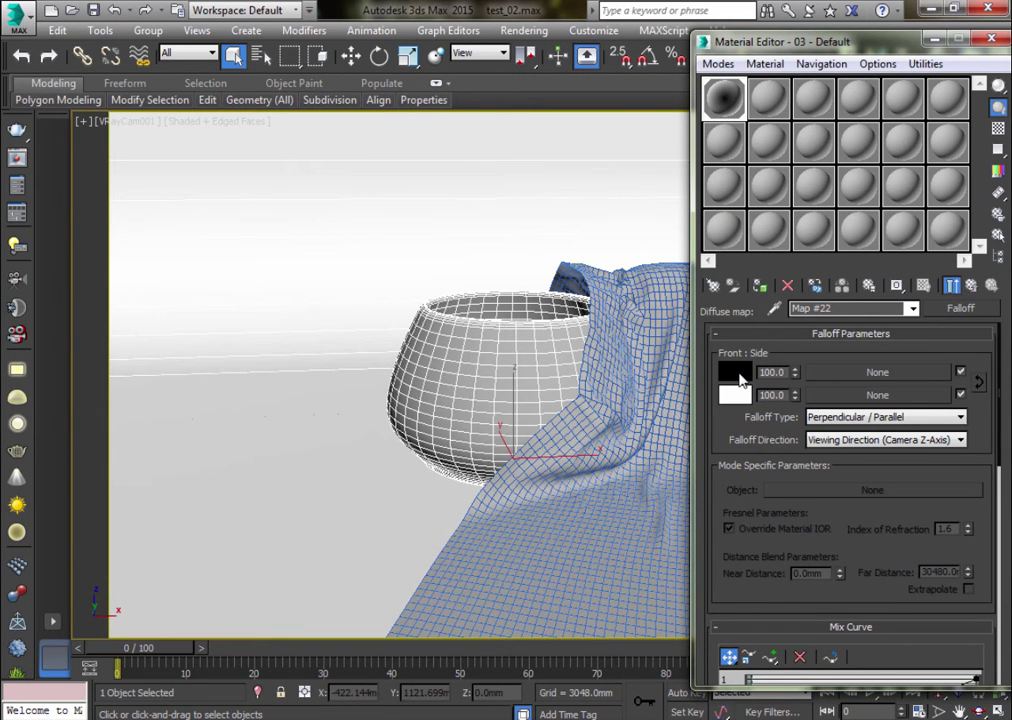
Set the falloff front colour to dark purple (31, 0, 31)
left_click(740, 378)
type("31")
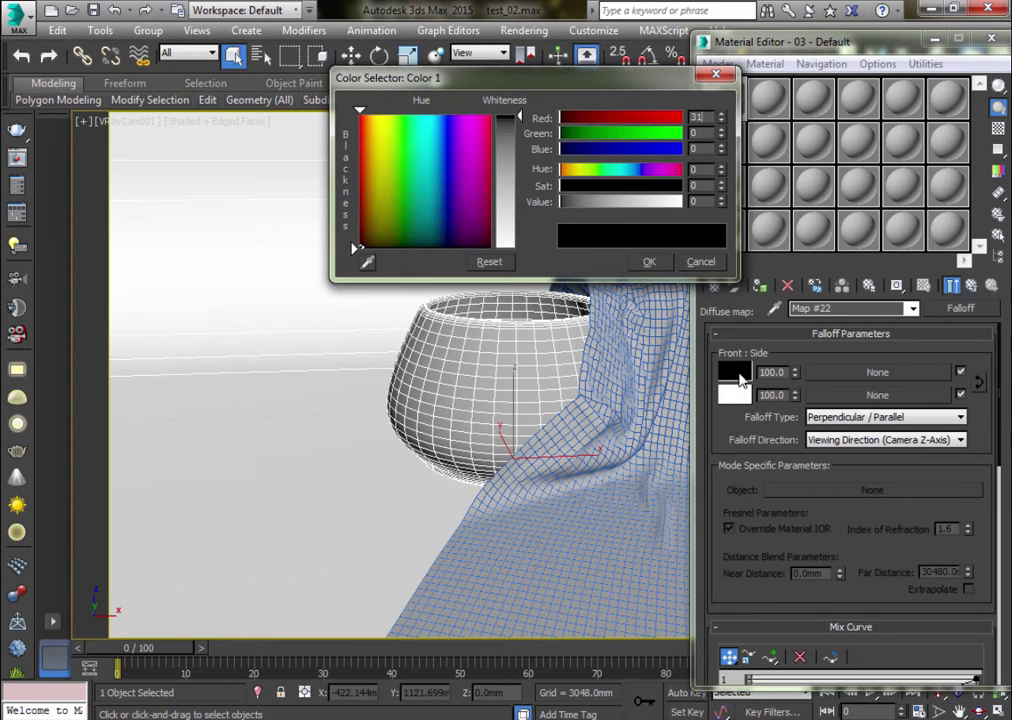
key("Tab")
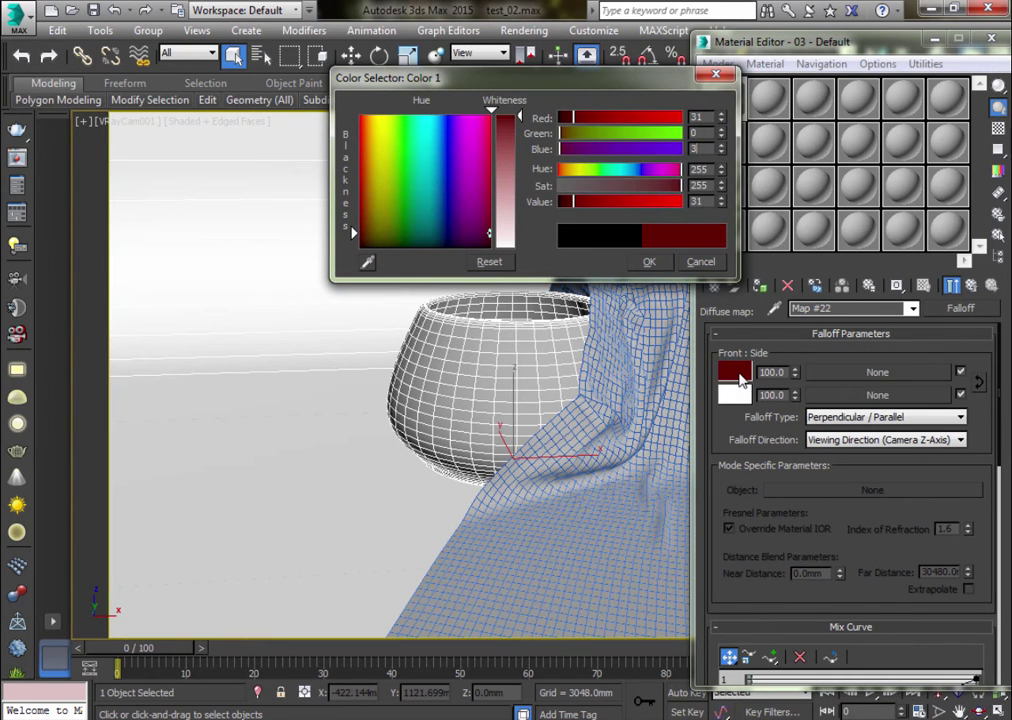
type("1")
key("Return")
left_click(649, 261)
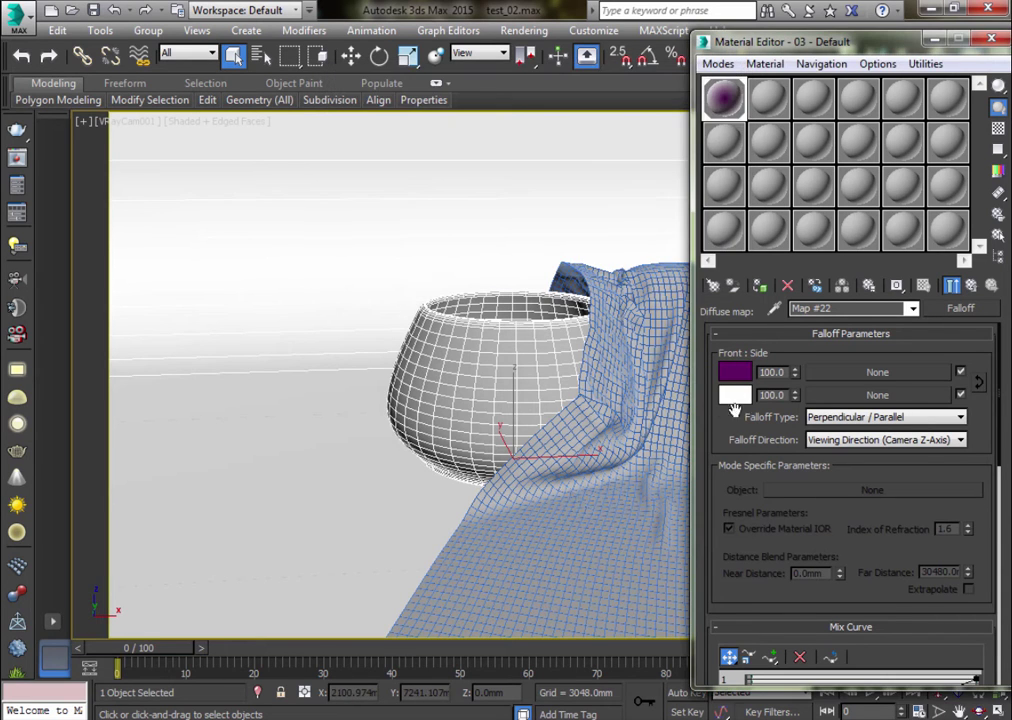
Set the falloff side colour to pale mauve (114, 94, 114)
left_click(736, 395)
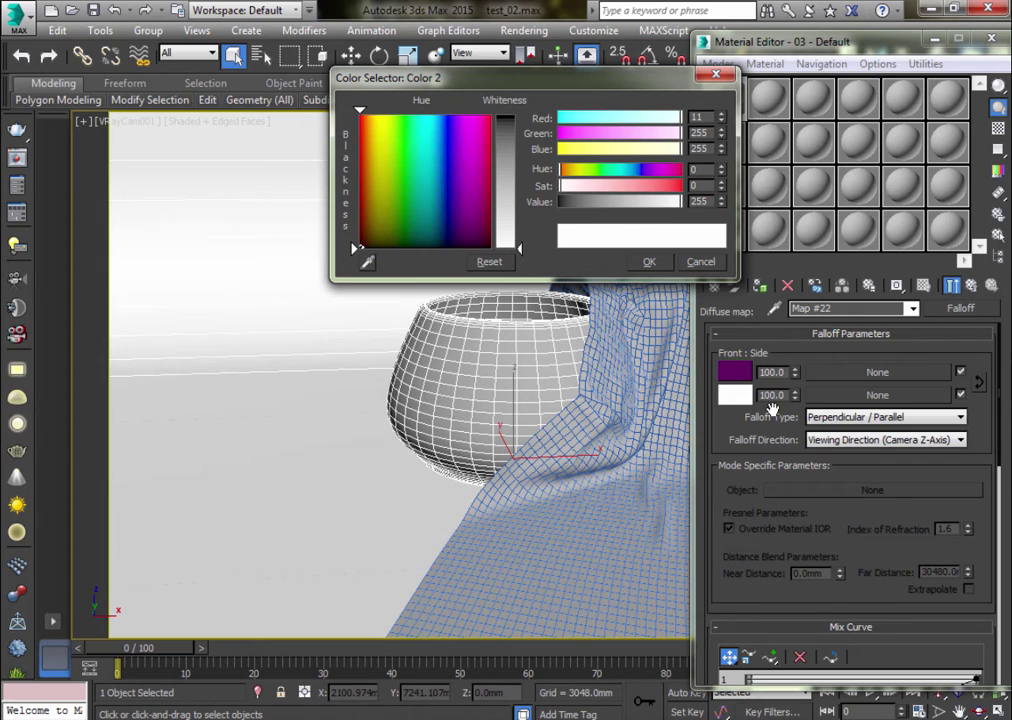
type("4")
key("Tab")
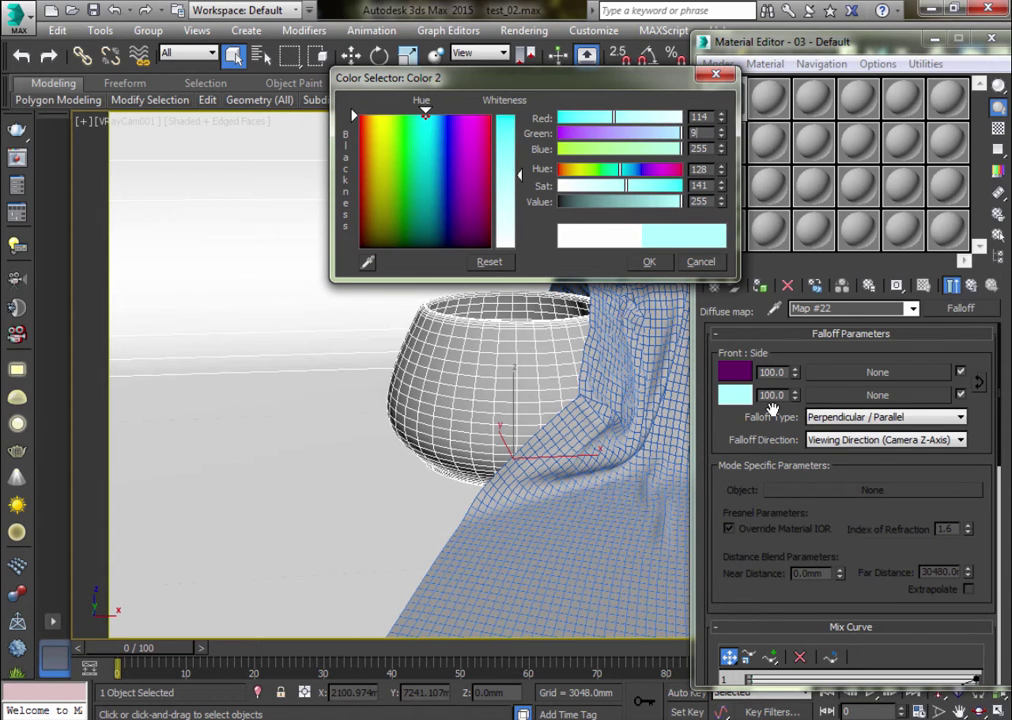
type("4")
key("Tab")
key("Tab")
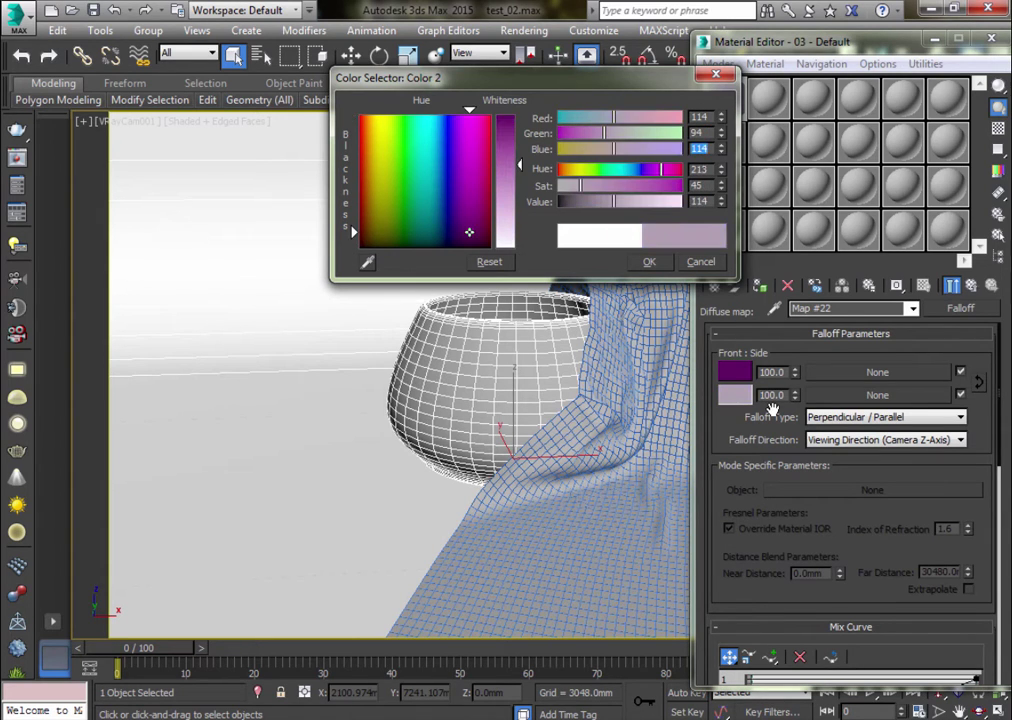
left_click(649, 261)
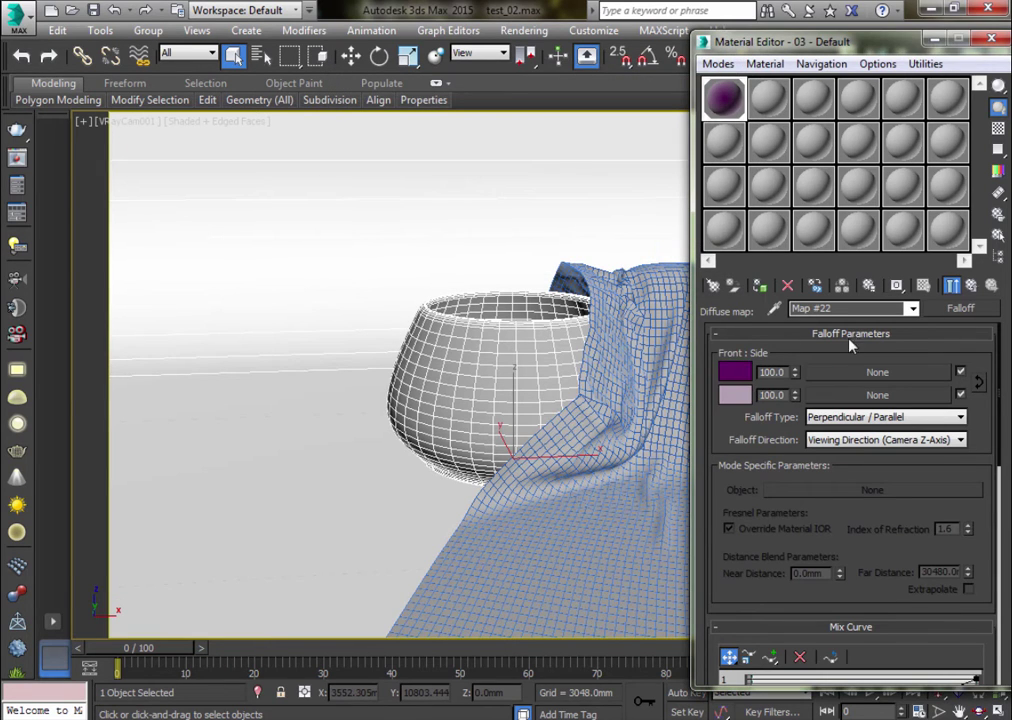
left_click(970, 286)
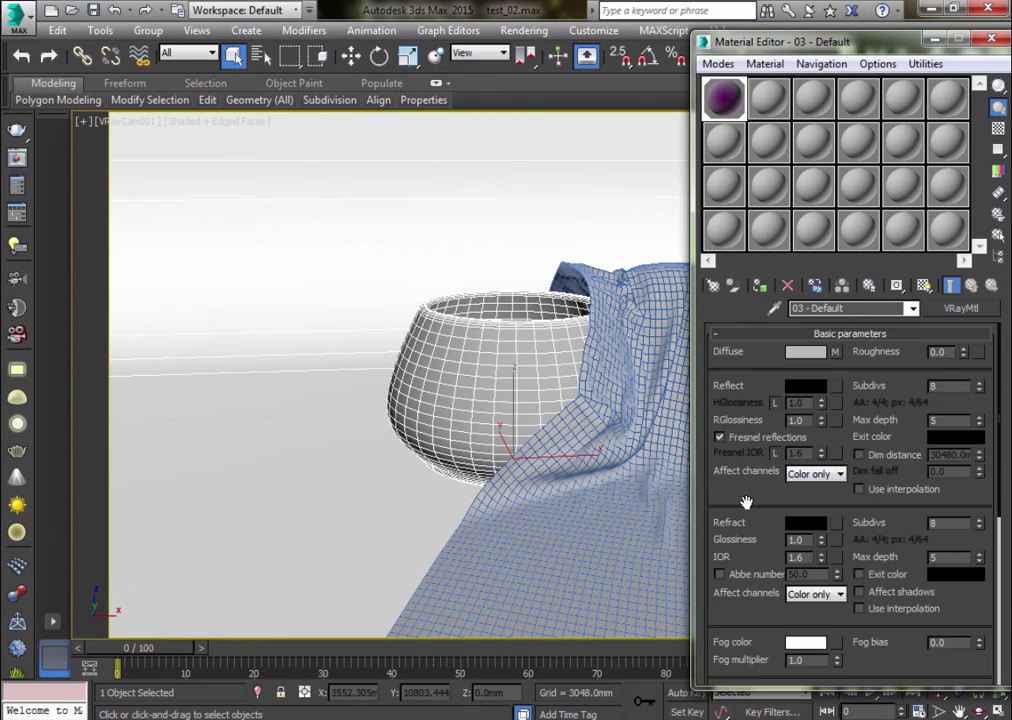
Add a Noise map of size 3.0 to the bump channel
scroll(745, 501, "down", 5)
scroll(800, 505, "down", 1)
left_click(860, 622)
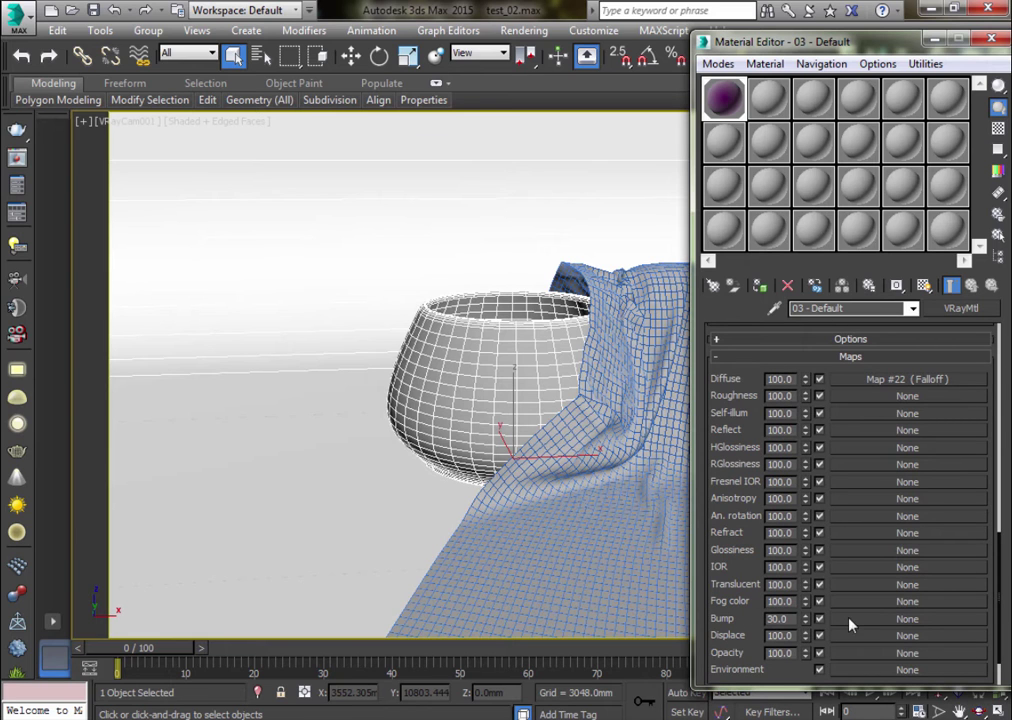
left_click(855, 621)
scroll(461, 203, "up", 1)
scroll(385, 127, "up", 1)
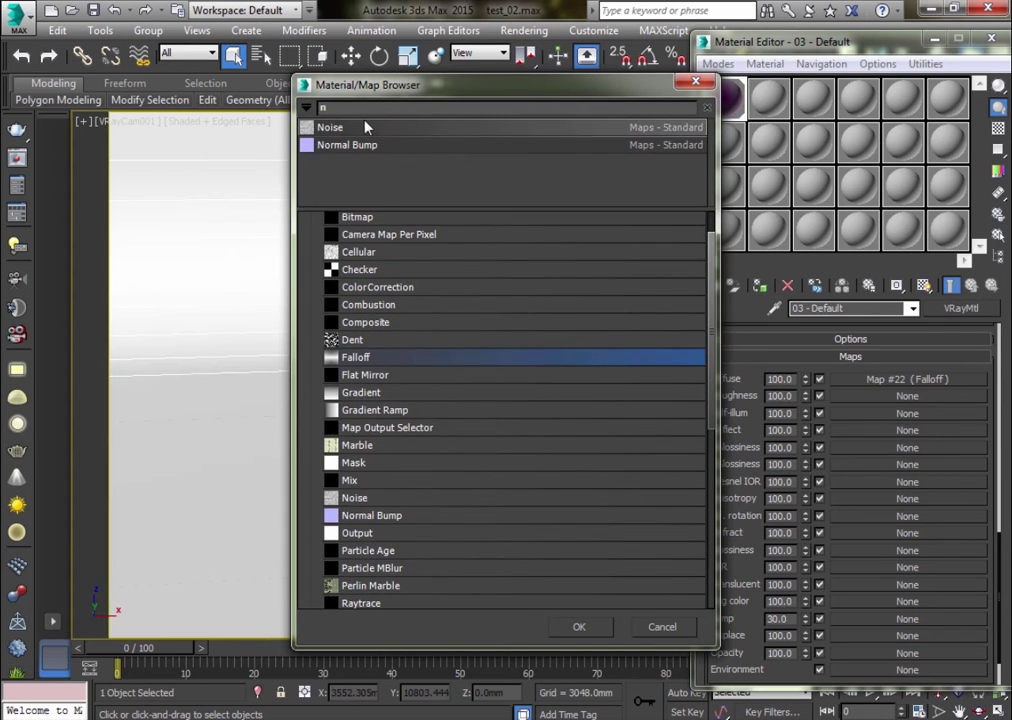
double_click(361, 129)
type("3")
key("Return")
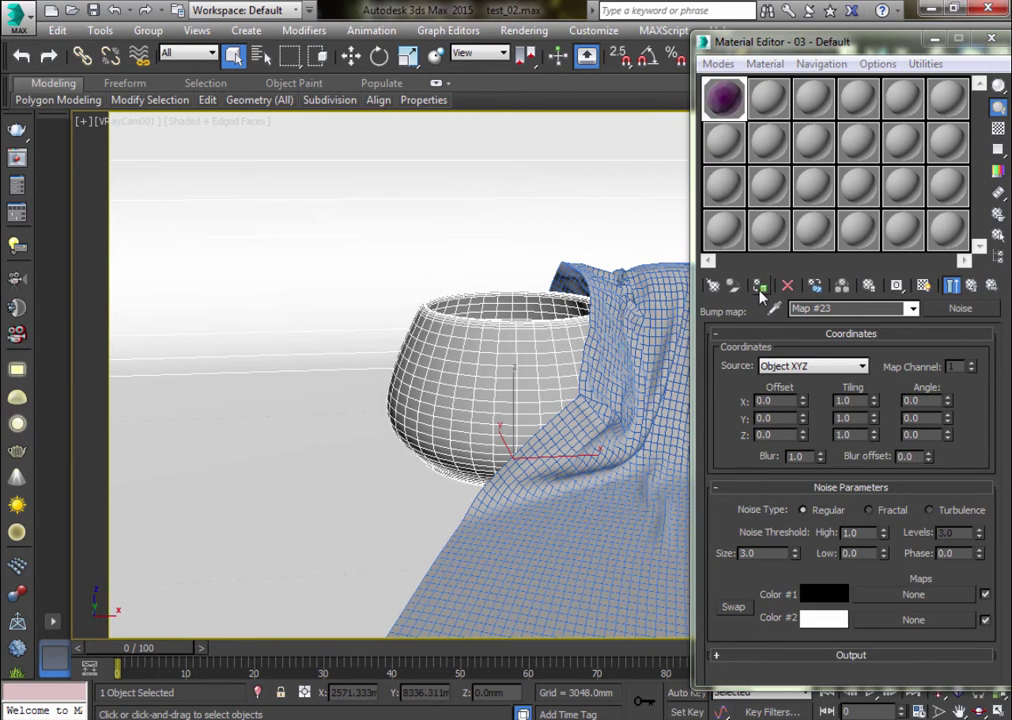
Select the cloth, then the bowl, and switch to material 04 - Default
left_click(607, 395)
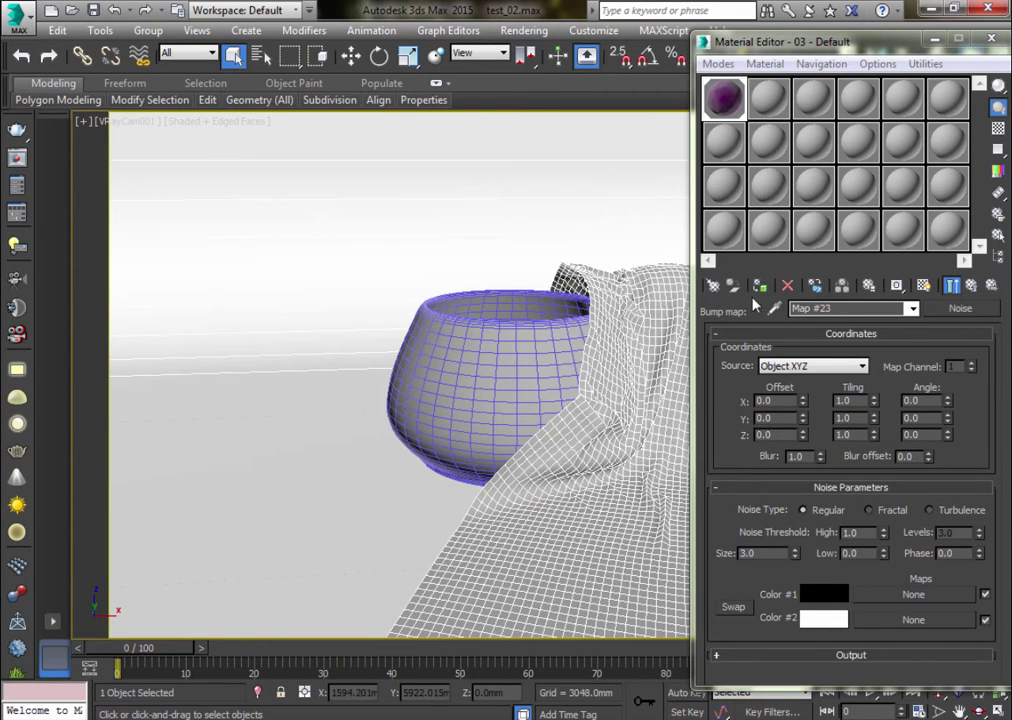
left_click(484, 358)
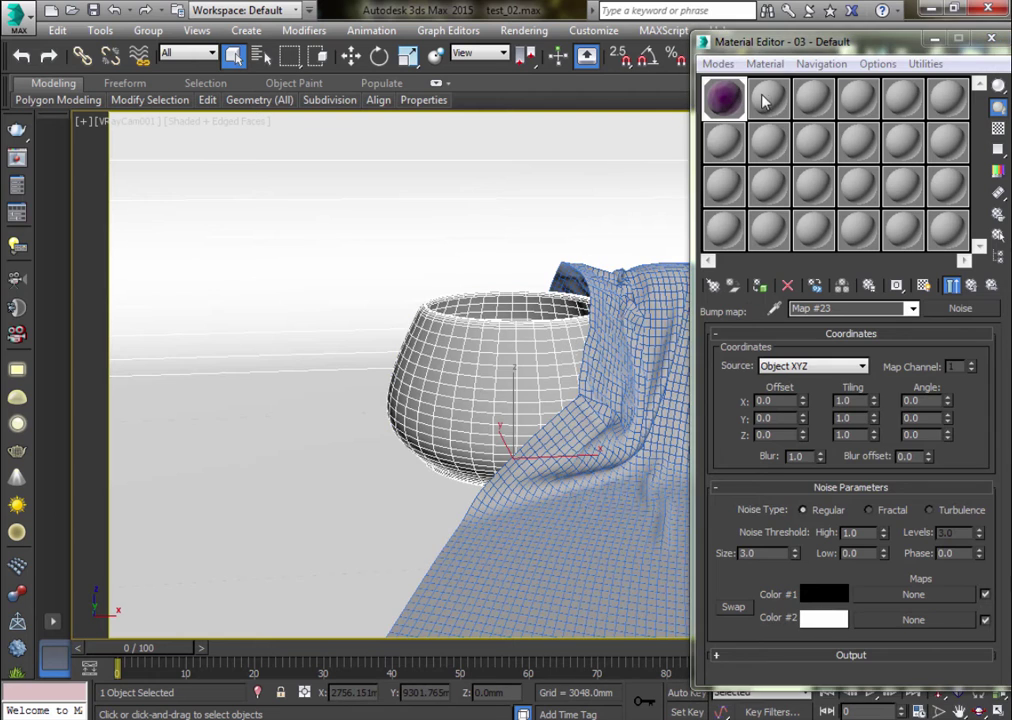
left_click(768, 98)
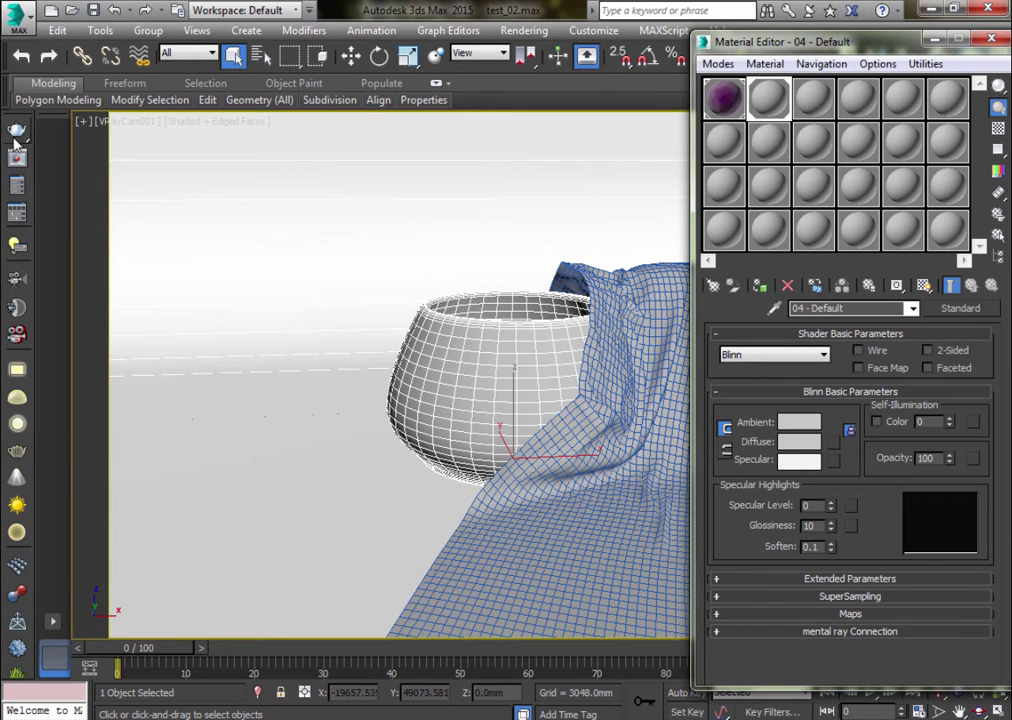
Render the scene, move the frame buffer aside, and pick material 05 - Default
key("shift+q")
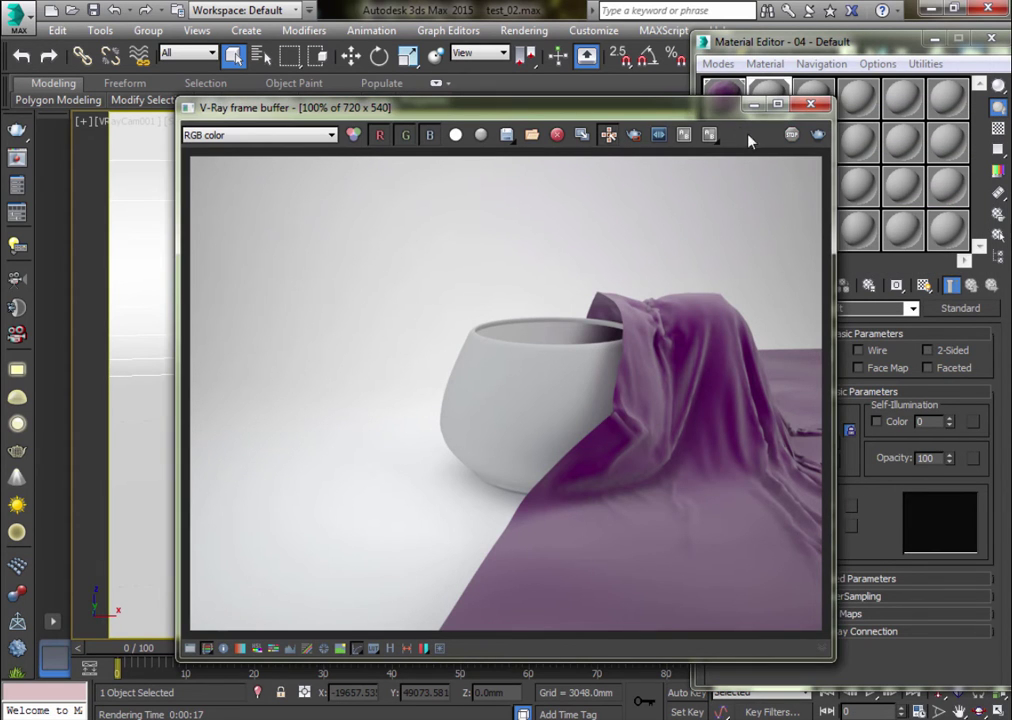
left_click_drag(591, 105, 461, 113)
left_click(716, 120)
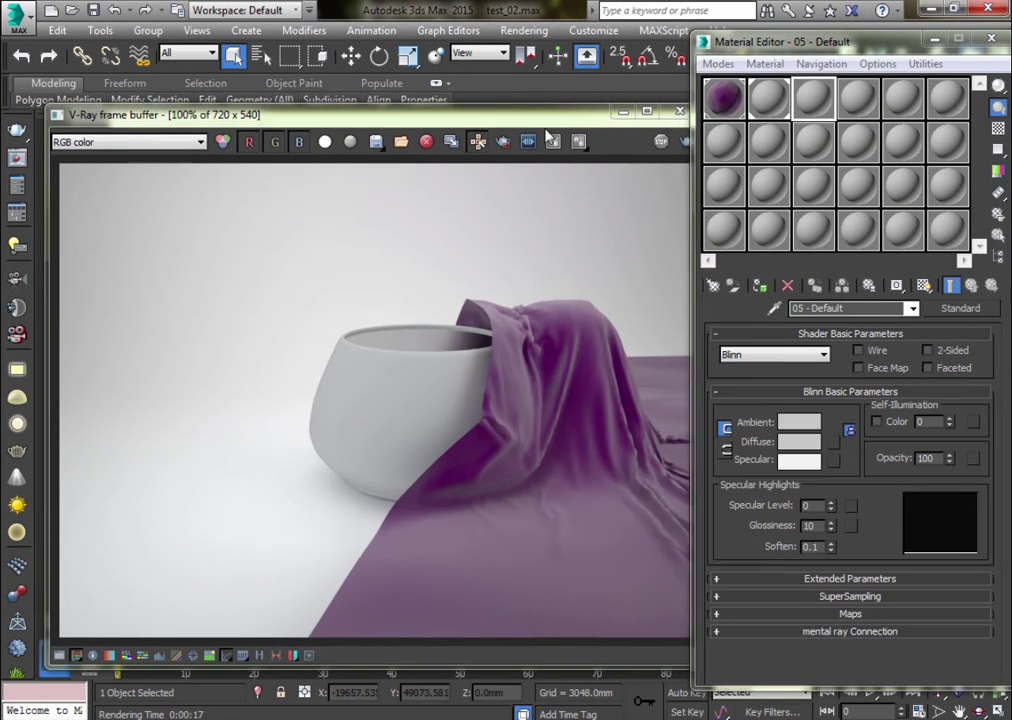
left_click_drag(620, 114, 445, 120)
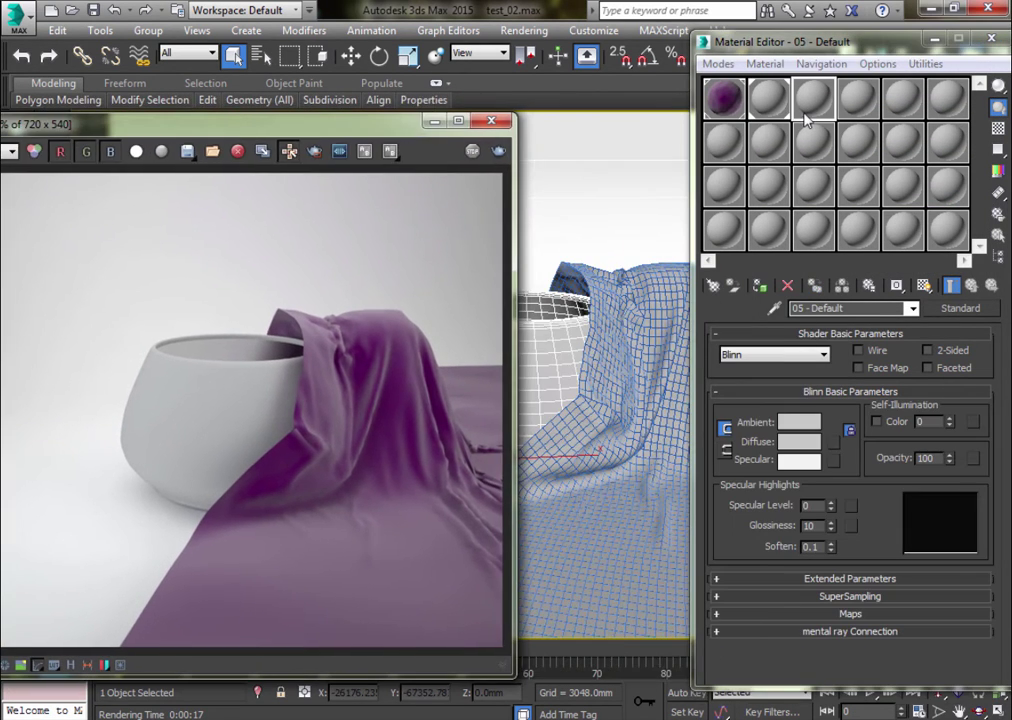
Replace material 05 - Default with a VRay2SidedMtl, discarding the old material
left_click(975, 310)
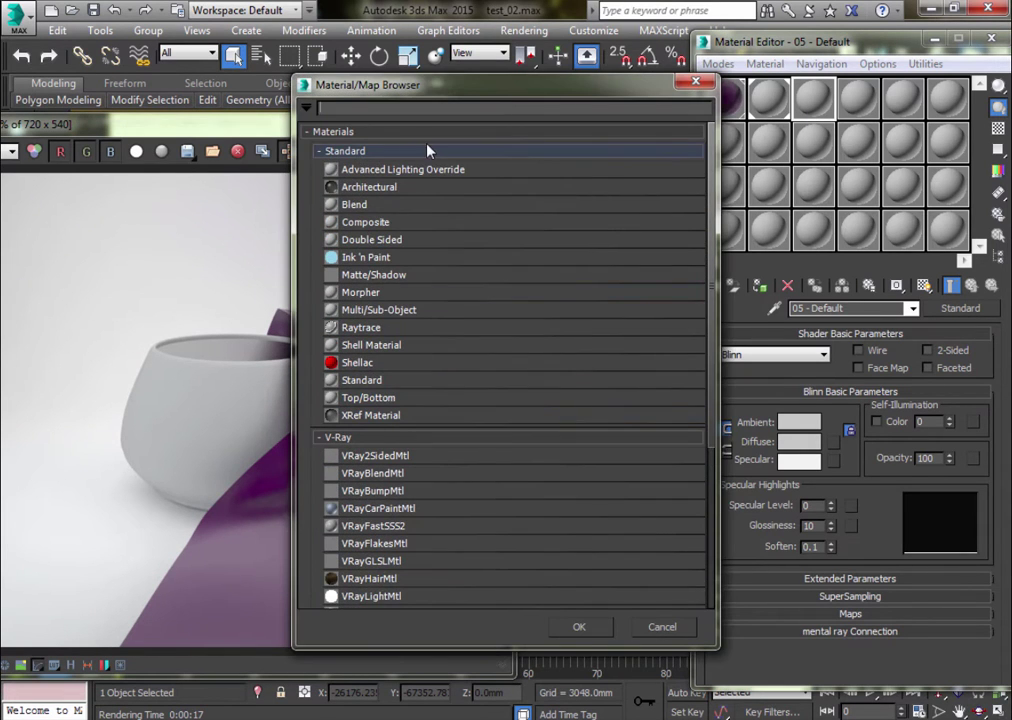
double_click(397, 455)
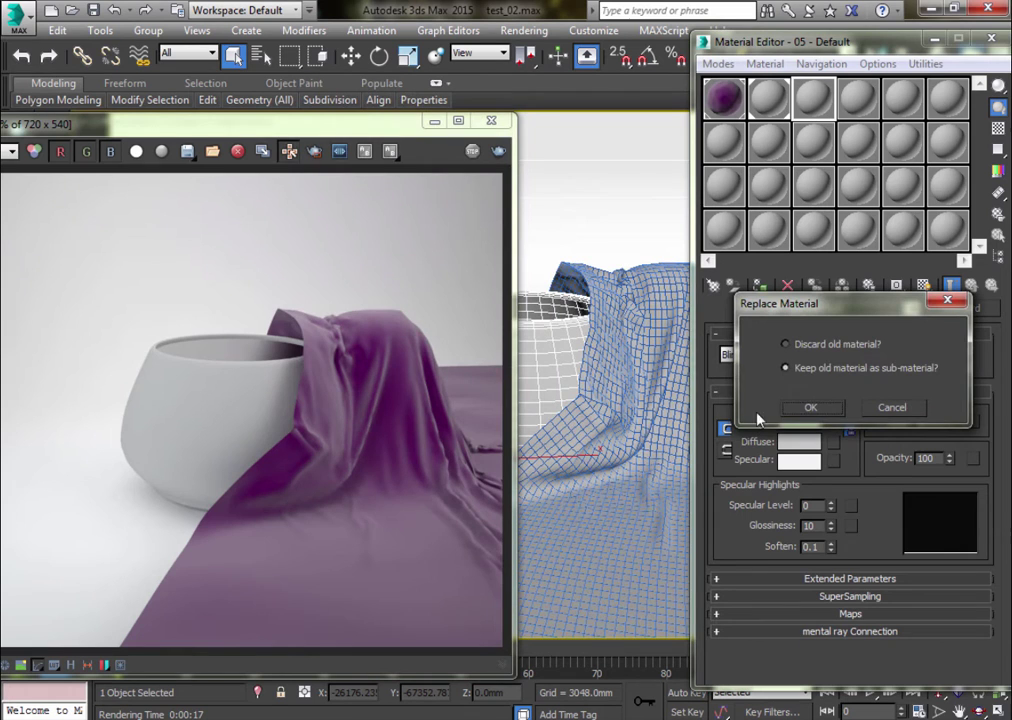
left_click(830, 344)
left_click(810, 407)
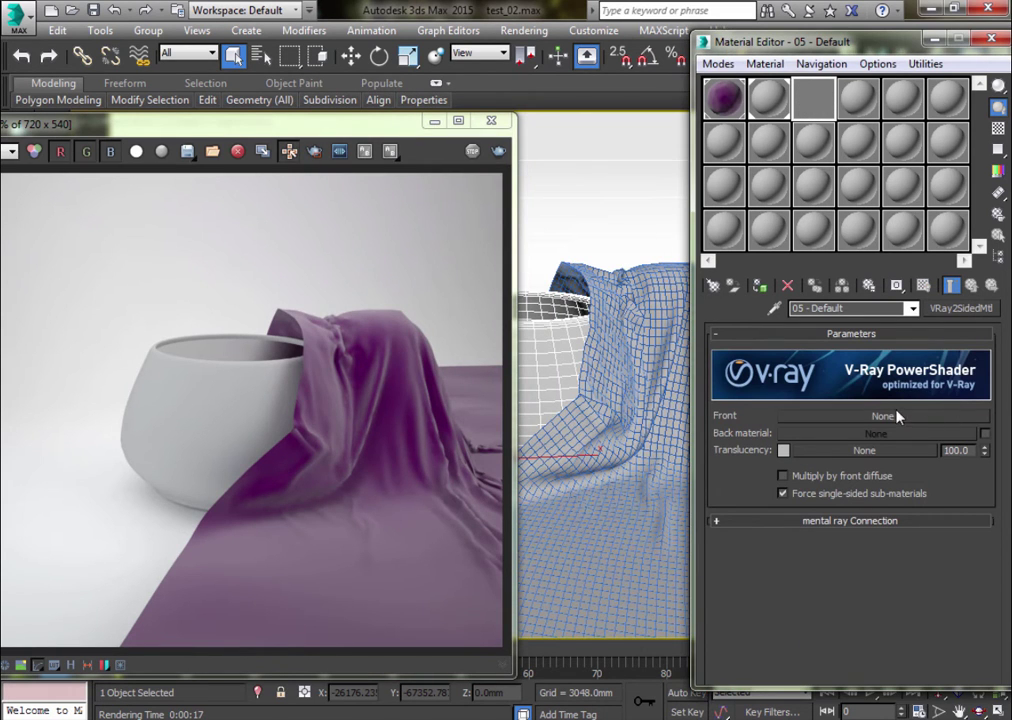
Make the two-sided material's front side a VRayMtl
left_click(897, 416)
scroll(389, 510, "down", 2)
scroll(384, 501, "down", 1)
double_click(389, 488)
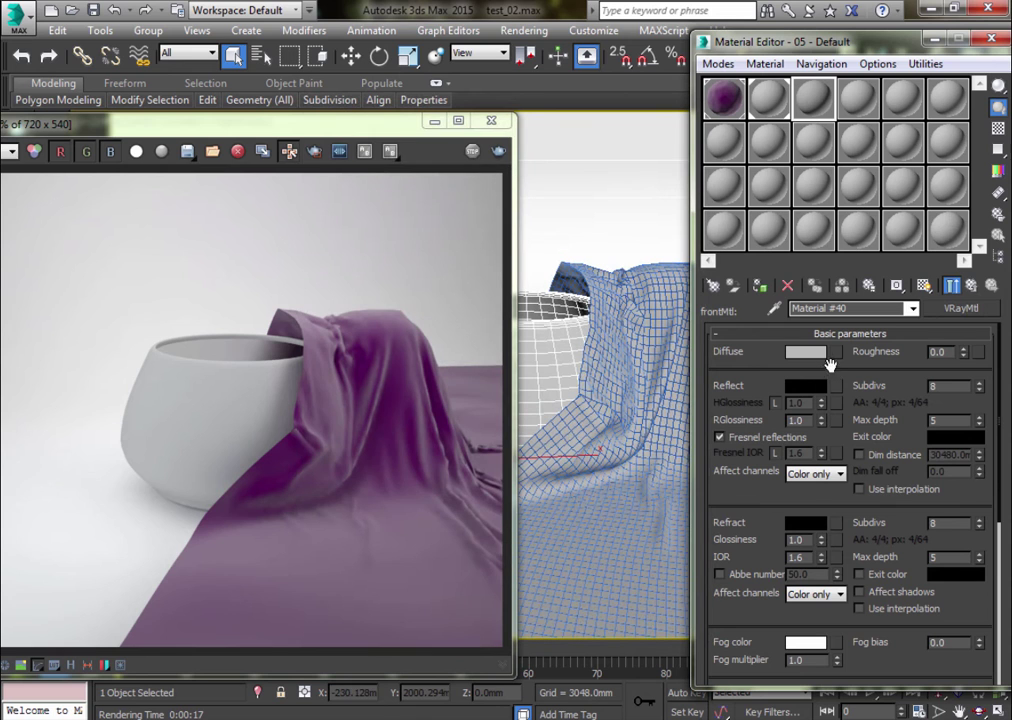
Assign a Falloff map to the front VRayMtl's diffuse
left_click(839, 352)
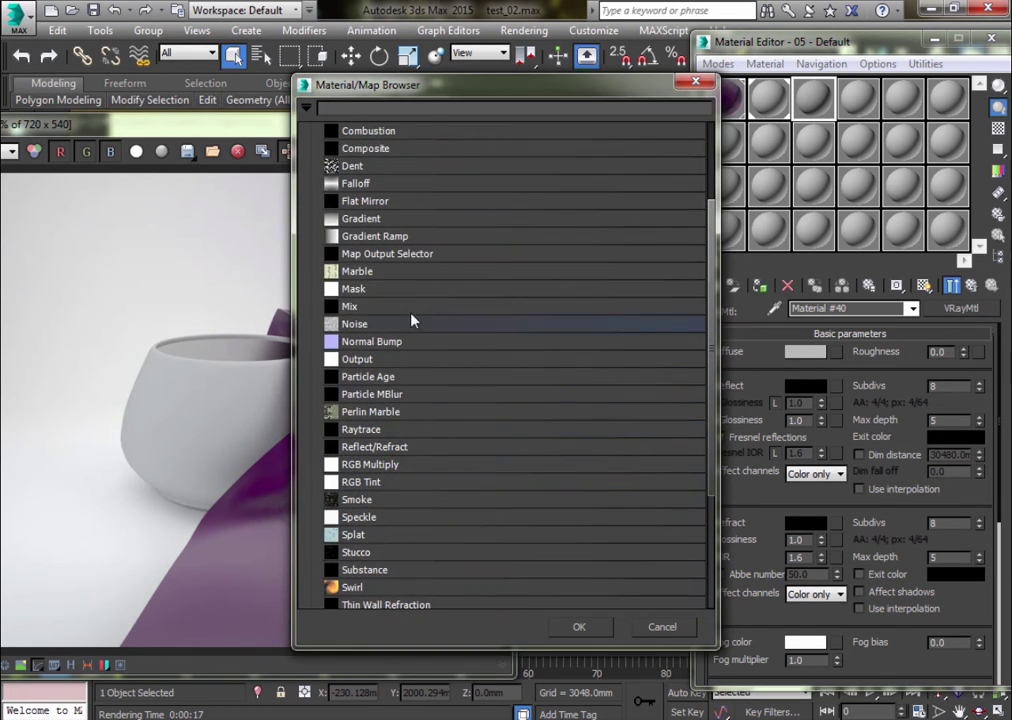
scroll(413, 316, "up", 2)
double_click(389, 274)
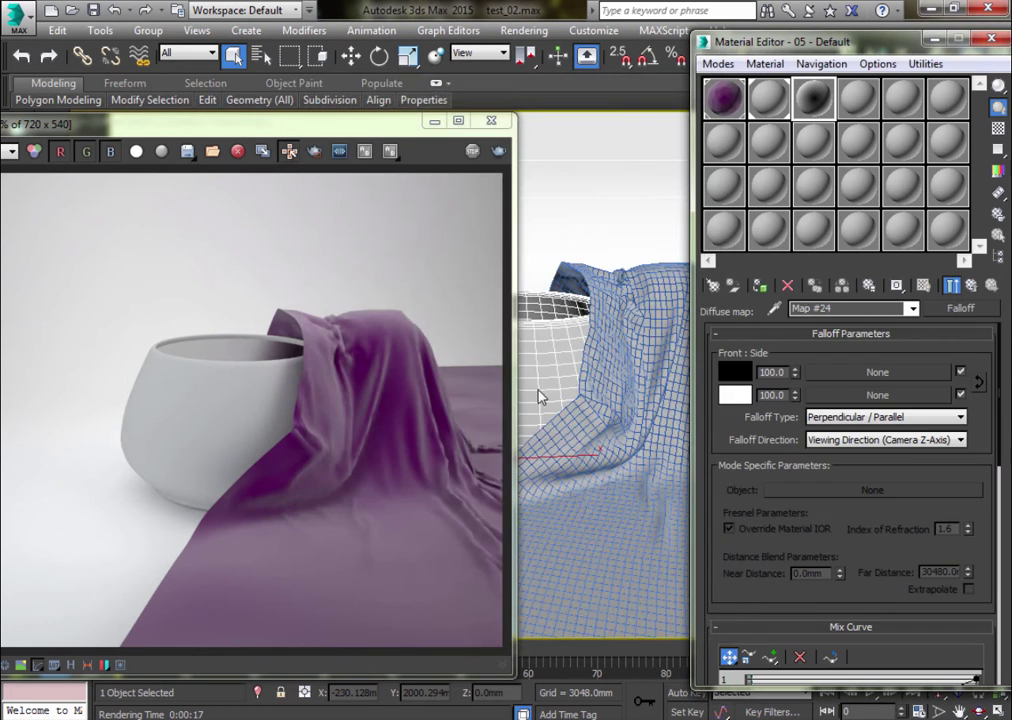
Set the diffuse Falloff's front colour to pale yellow-green (148, 172, 76)
left_click(741, 374)
type("14")
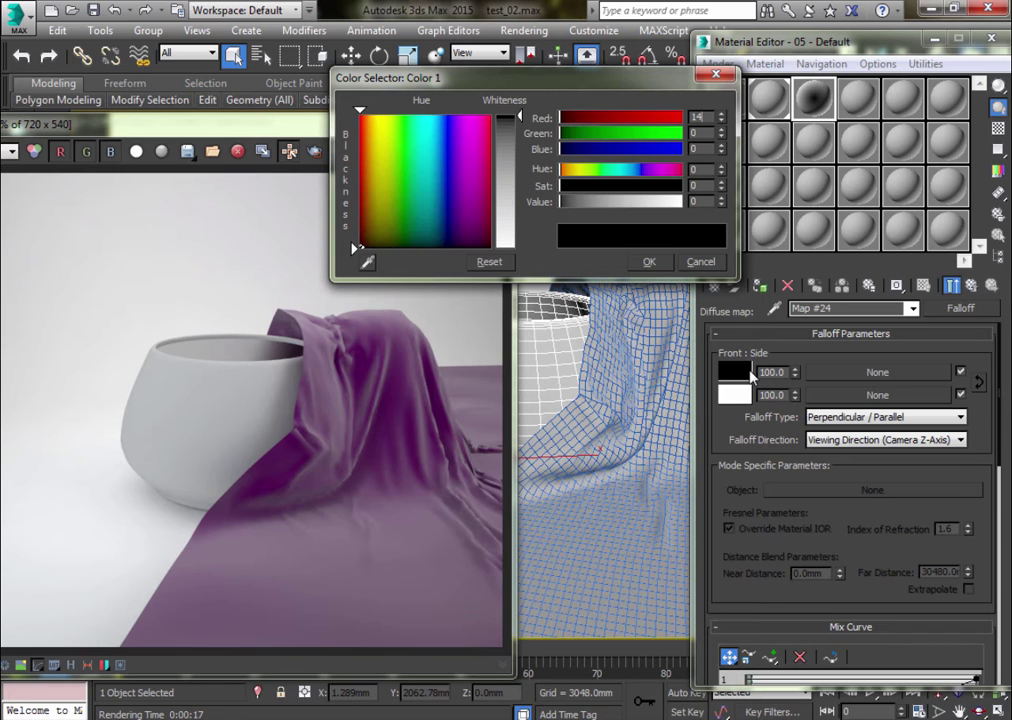
key("Tab")
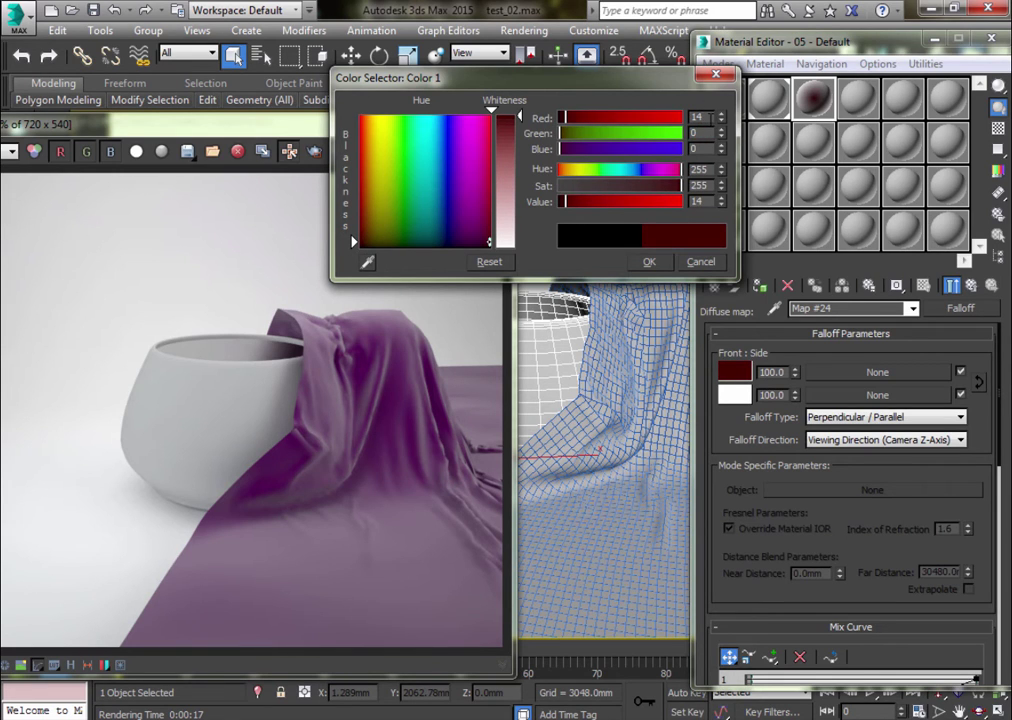
key("Tab")
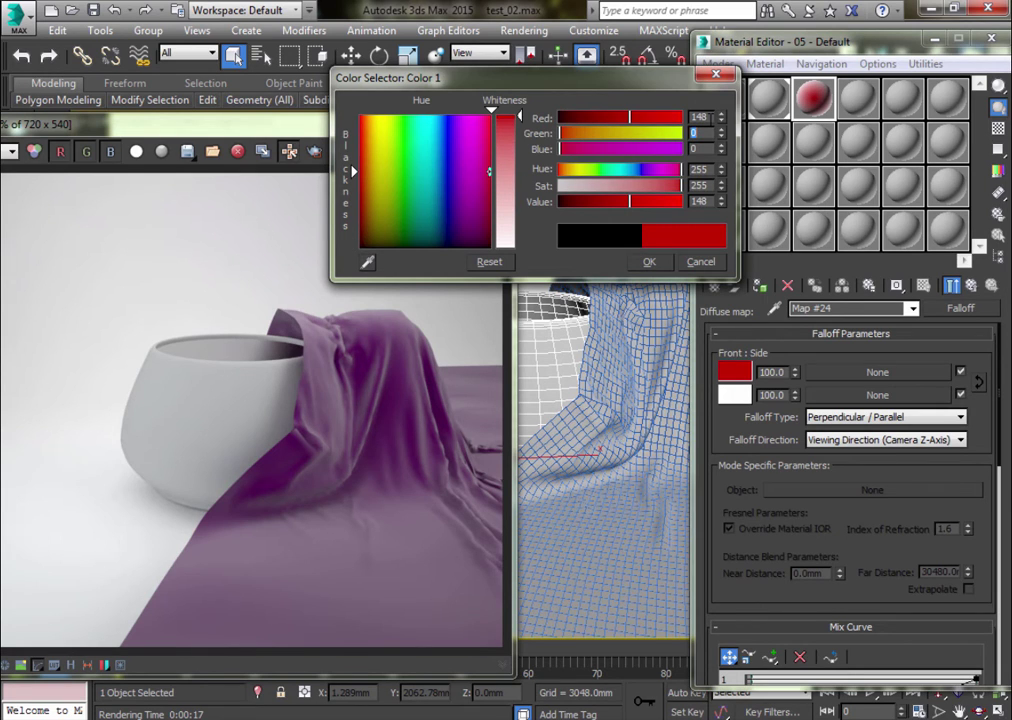
type("172")
key("Tab")
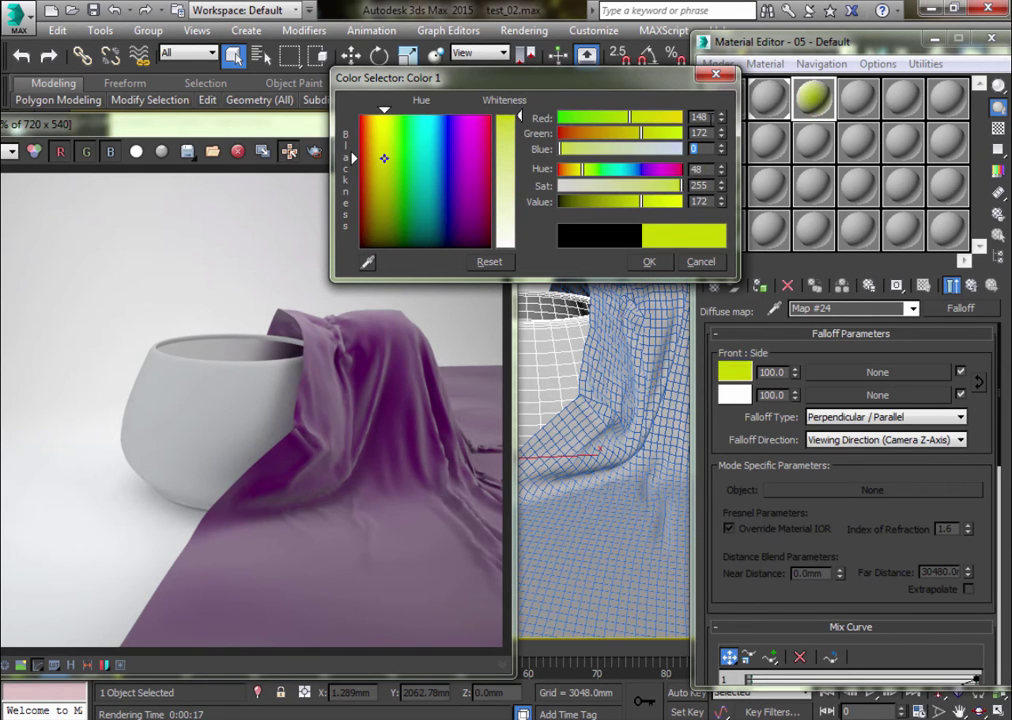
type("76")
key("Return")
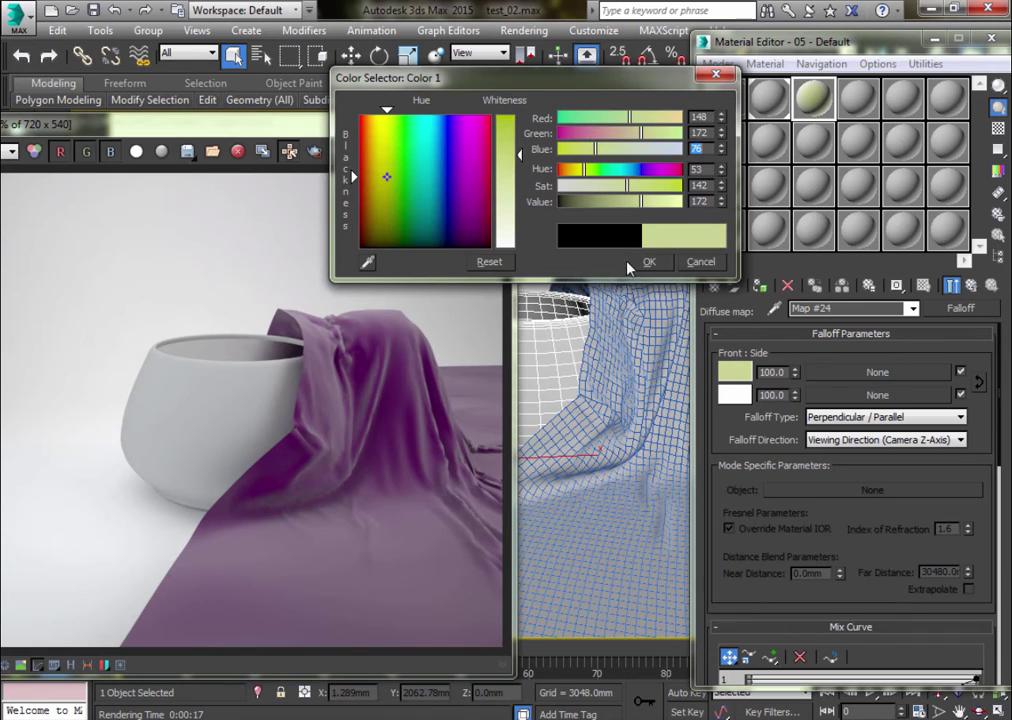
left_click(630, 262)
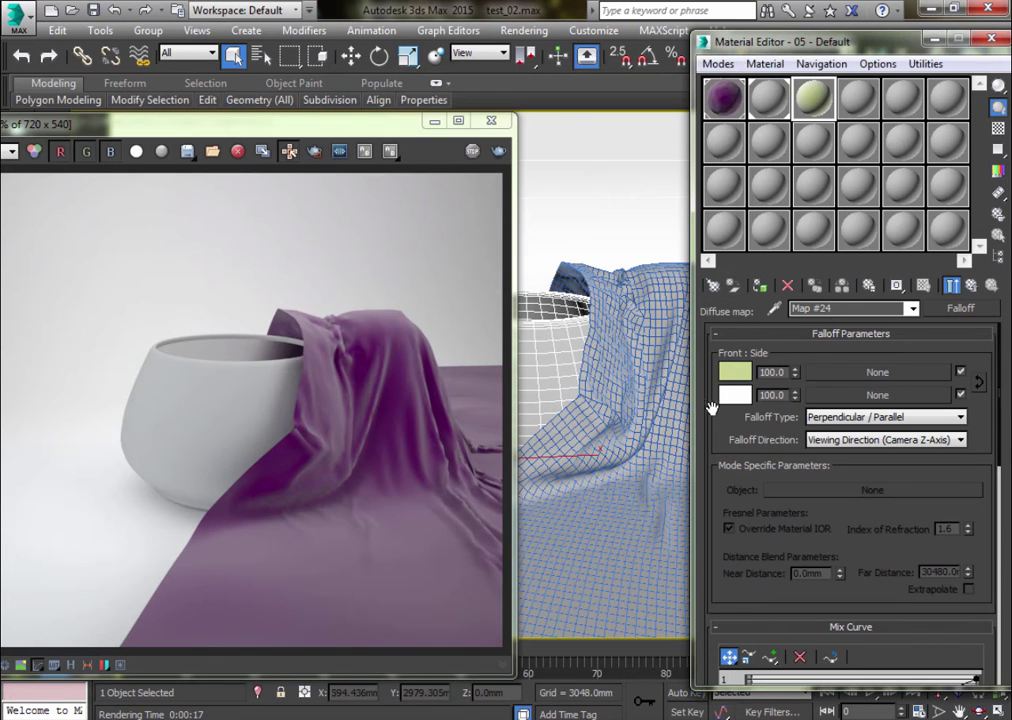
left_click(972, 286)
Load linen_bump.jpg as a Bitmap in the front material's Bump slot
scroll(768, 446, "down", 5)
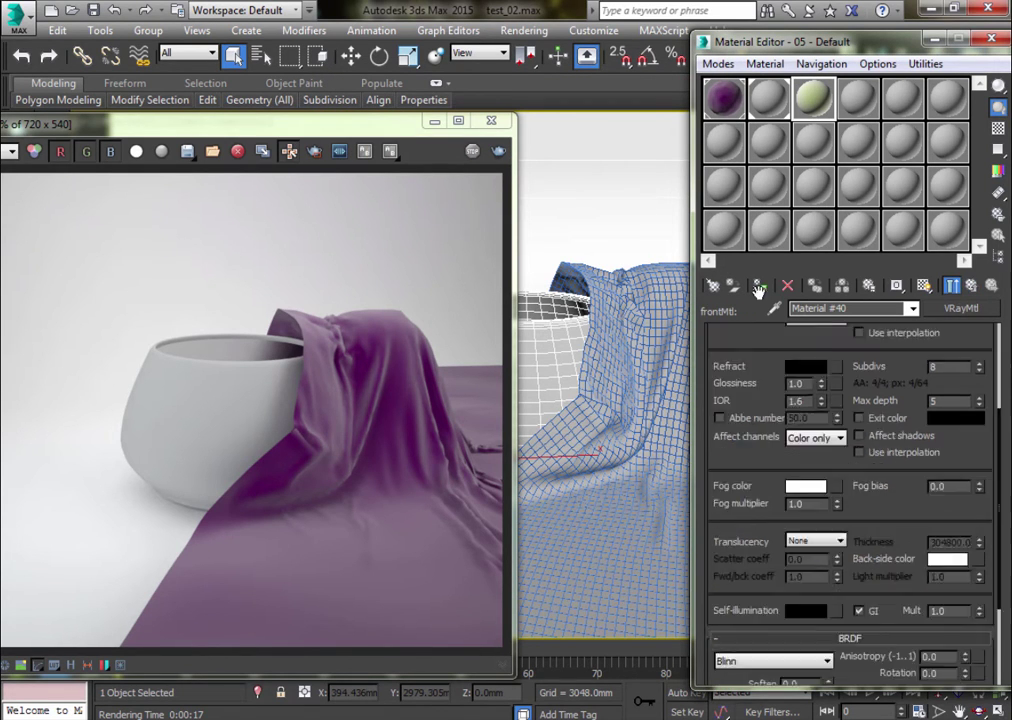
scroll(768, 446, "down", 5)
left_click(850, 650)
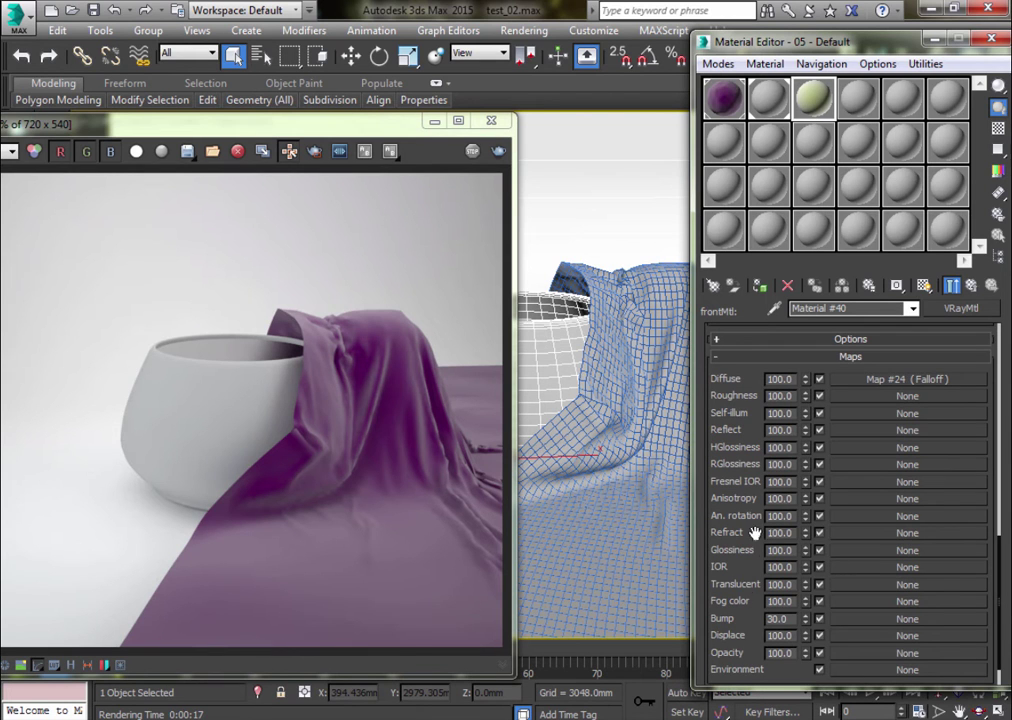
left_click(872, 628)
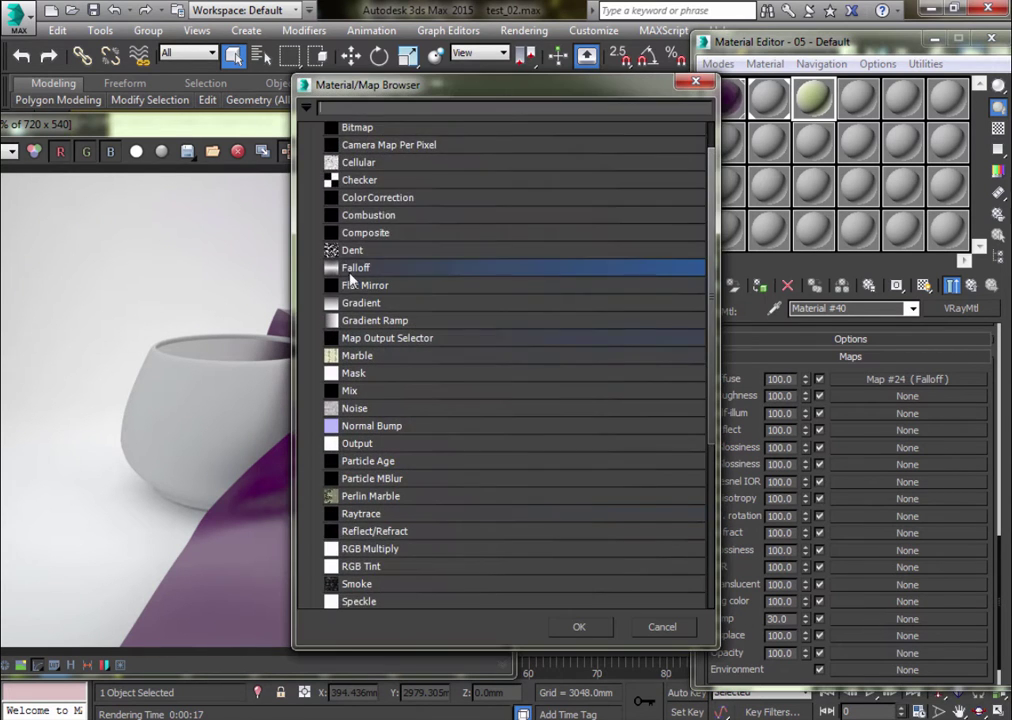
double_click(376, 171)
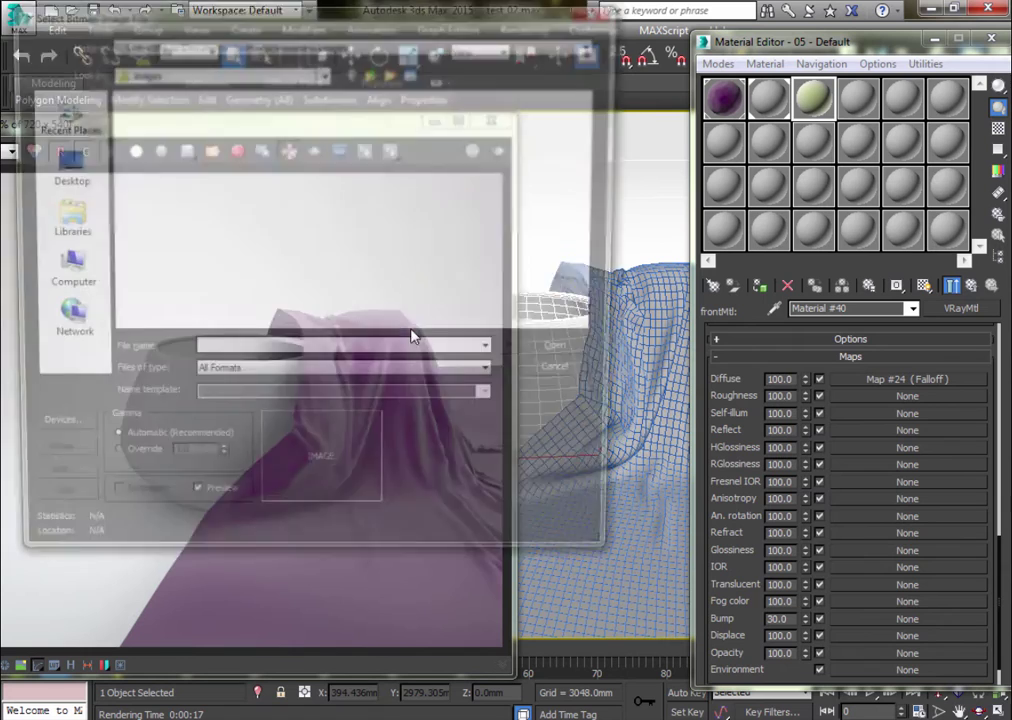
left_click(350, 44)
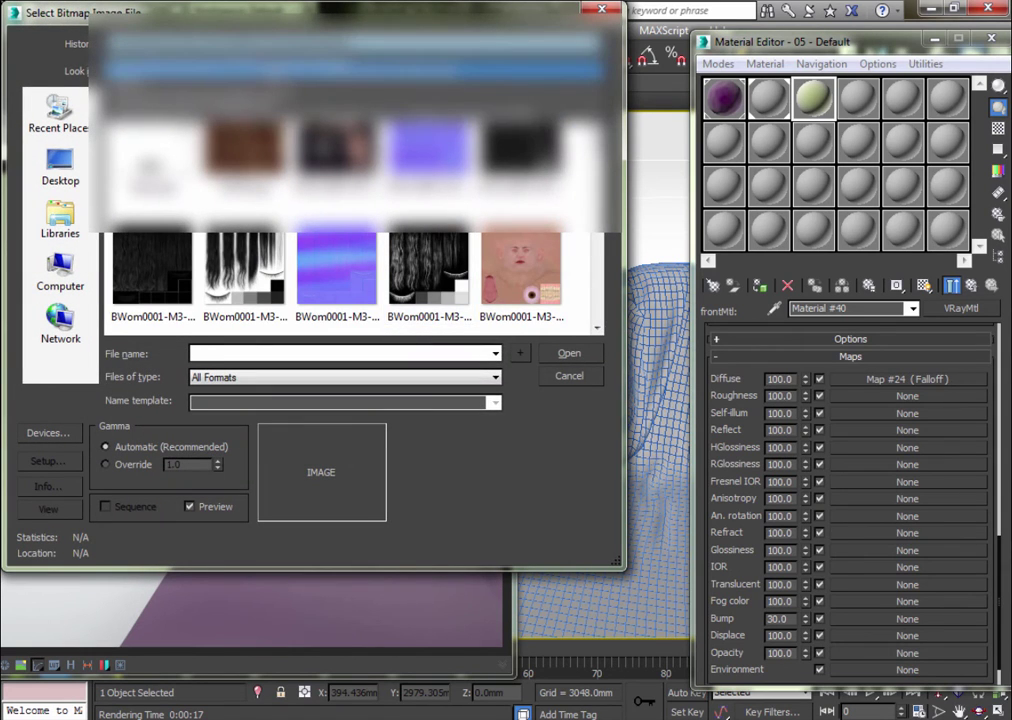
double_click(430, 150)
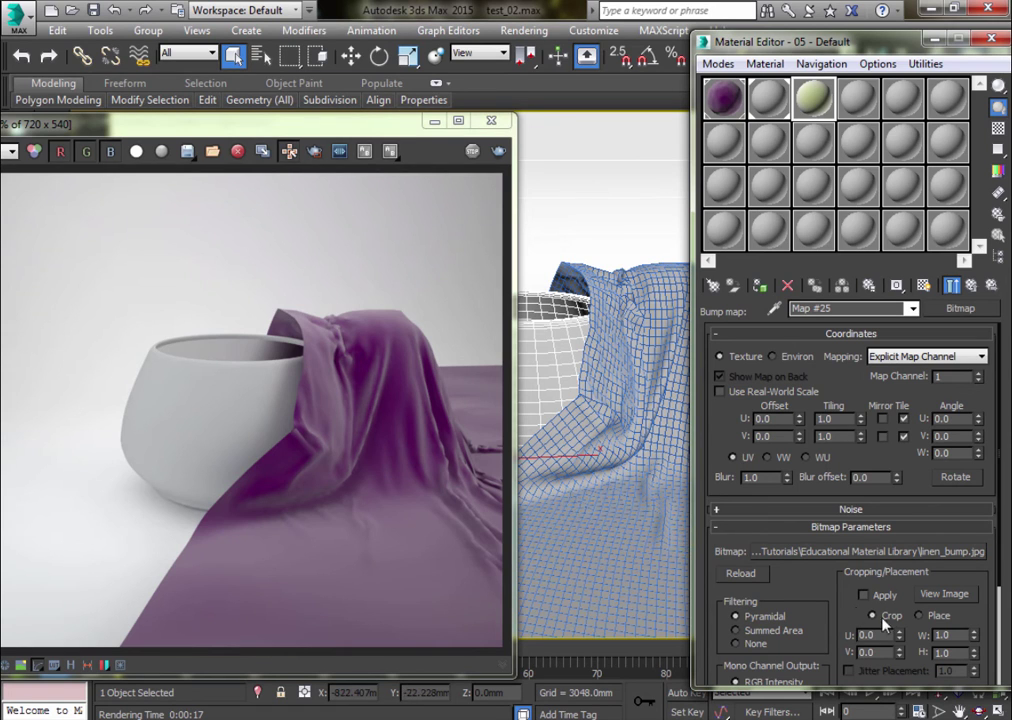
Set the bump amount to 60 and open the map list for the Opacity slot
left_click(970, 285)
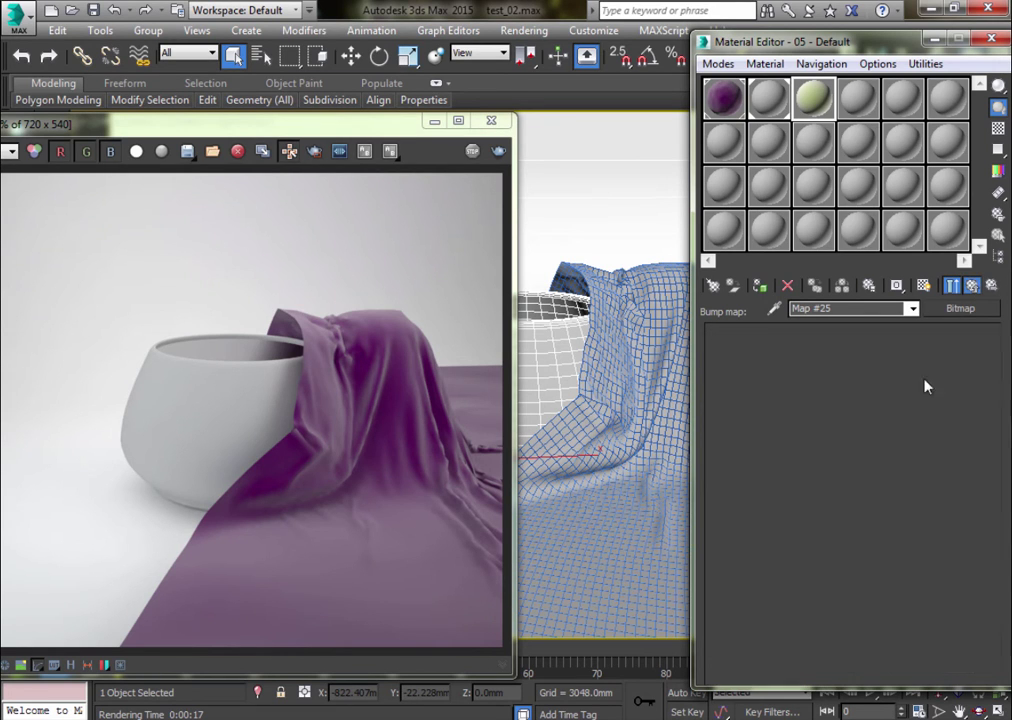
left_click_drag(786, 619, 684, 617)
type("60")
key("Return")
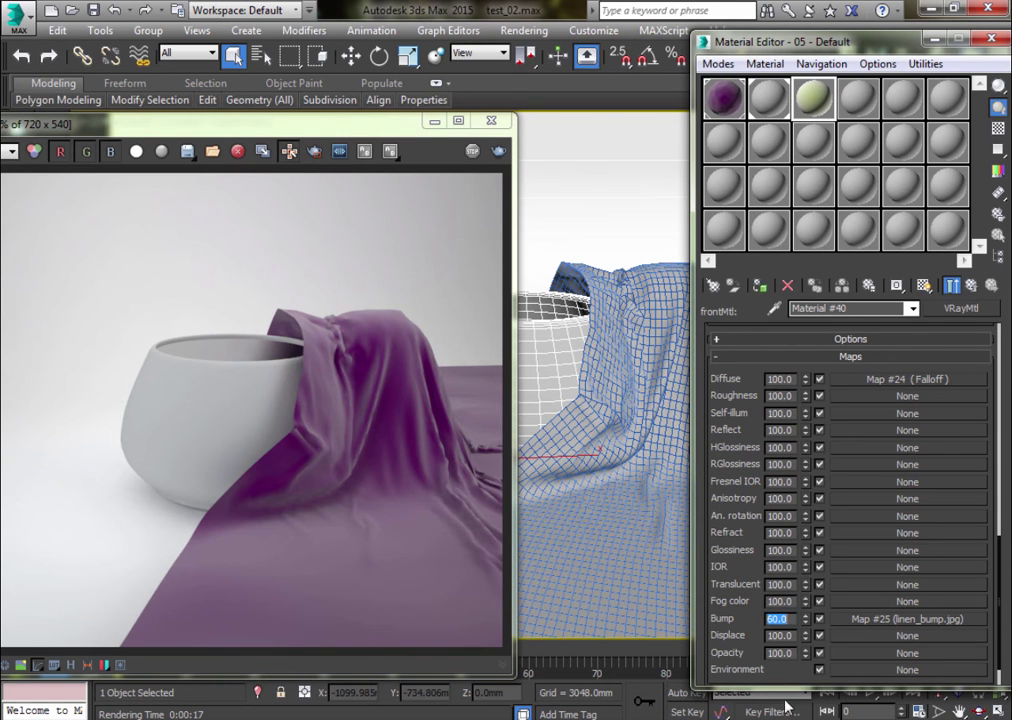
left_click(921, 656)
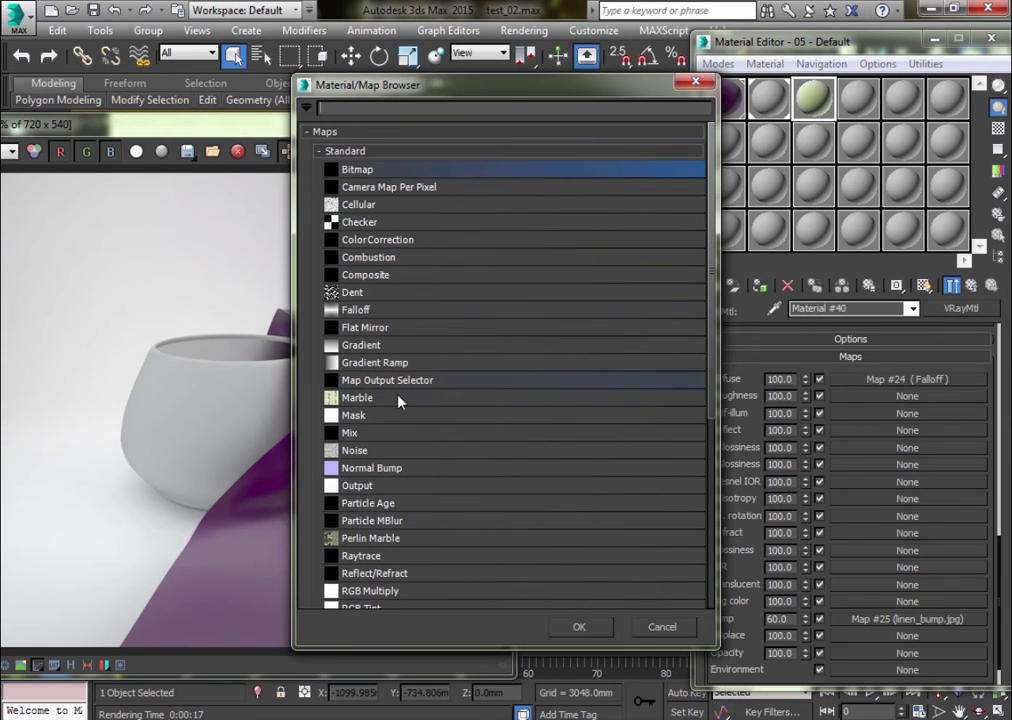
Use a Falloff map for opacity with a grey (100, 100, 100) front colour
double_click(389, 312)
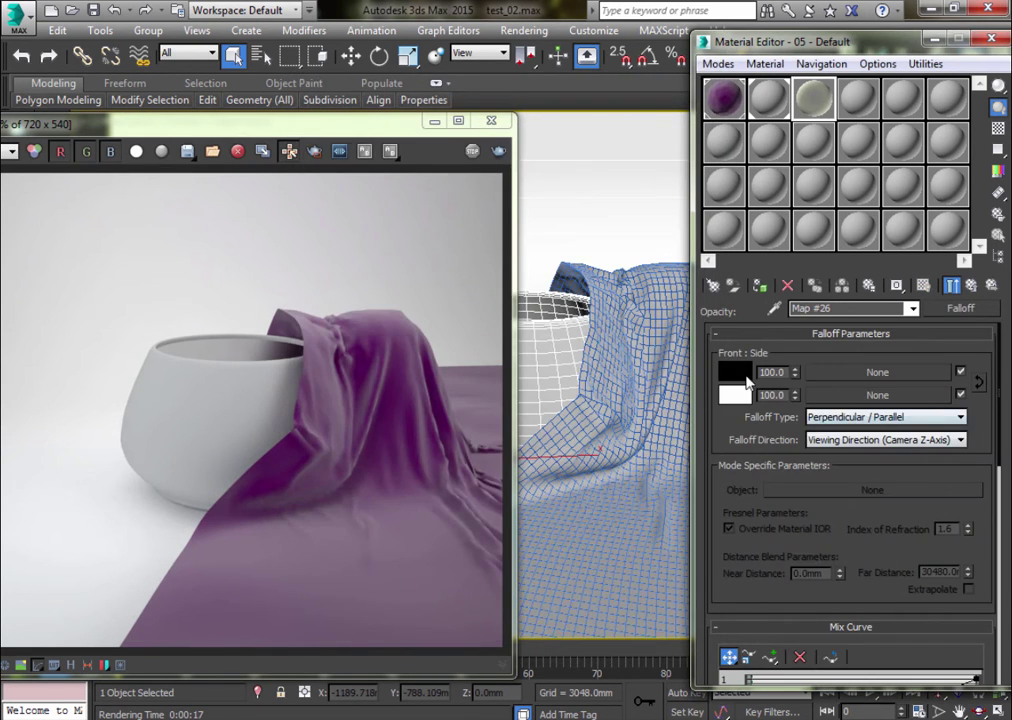
left_click(744, 374)
type("1")
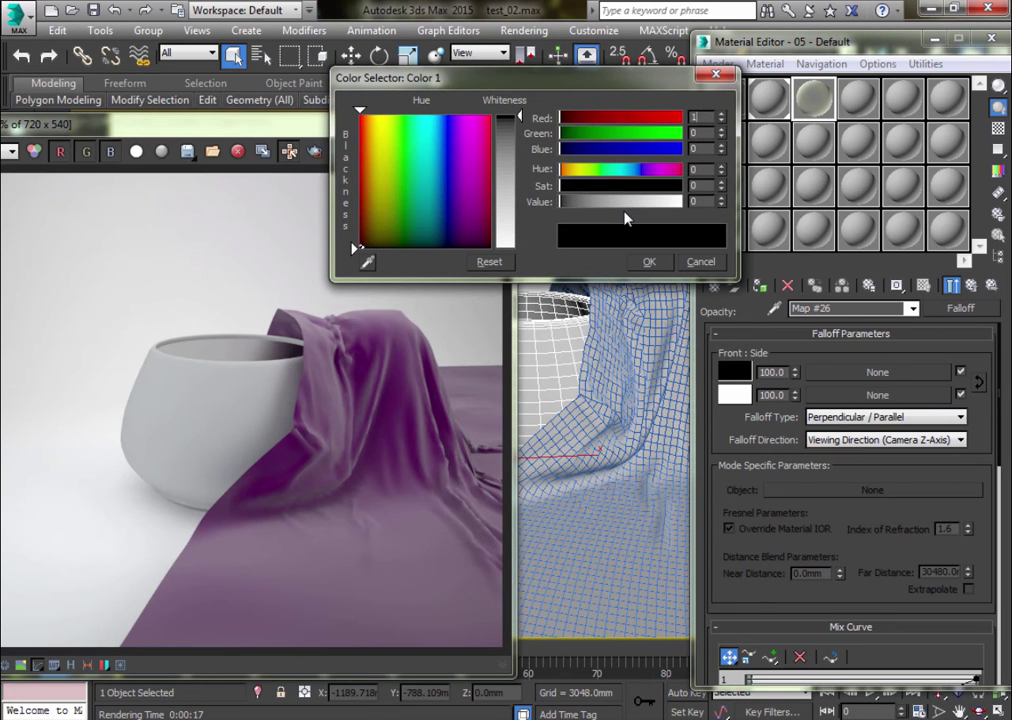
key("Return")
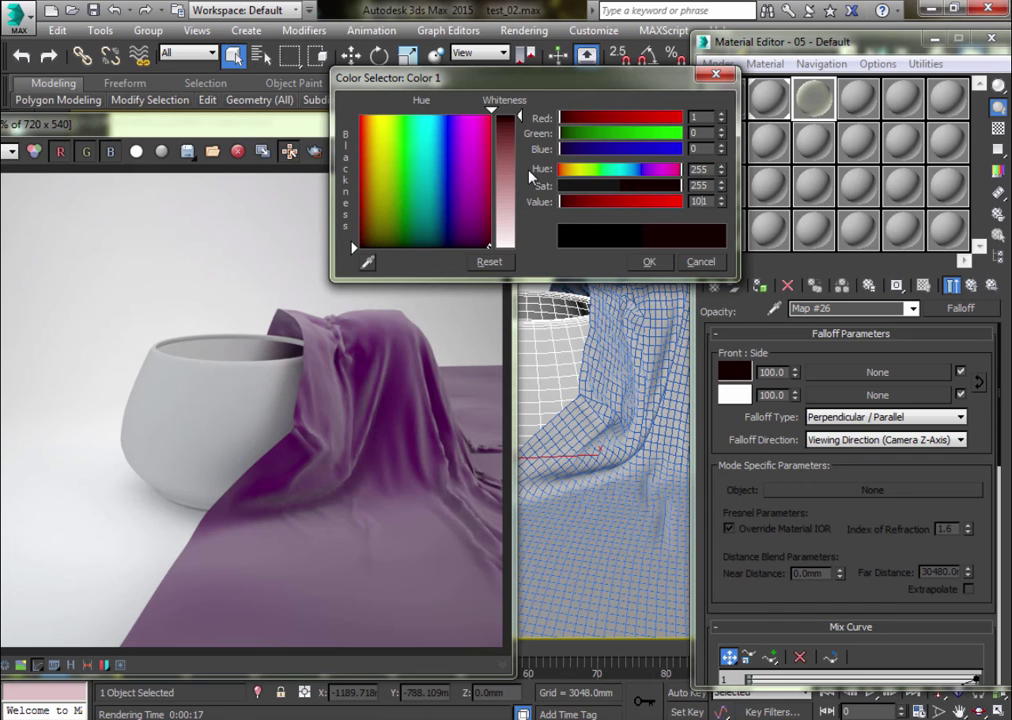
type("10")
key("Return")
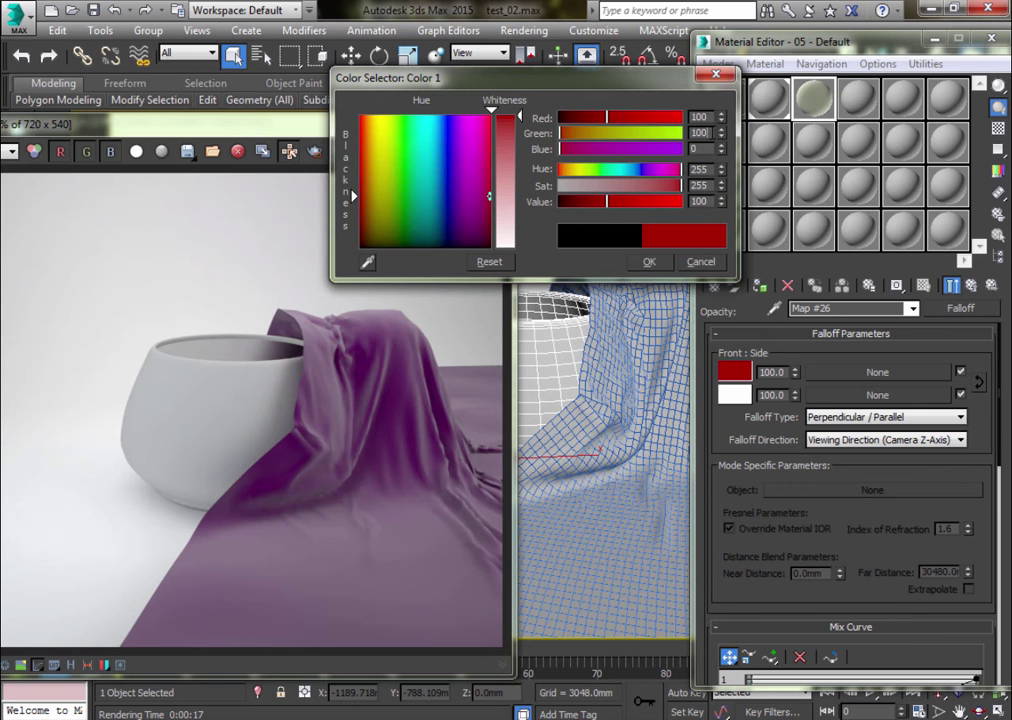
key("Tab")
type("100")
key("Return")
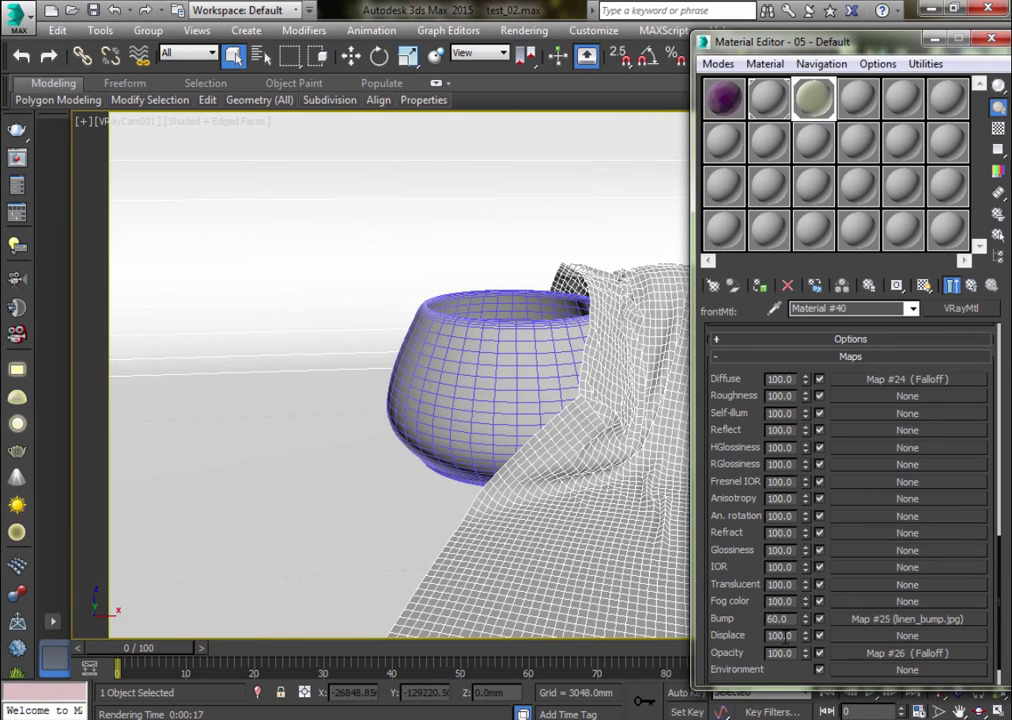
Set the opacity amount to 90 and render the camera view
double_click(792, 652)
type("90")
key("Return")
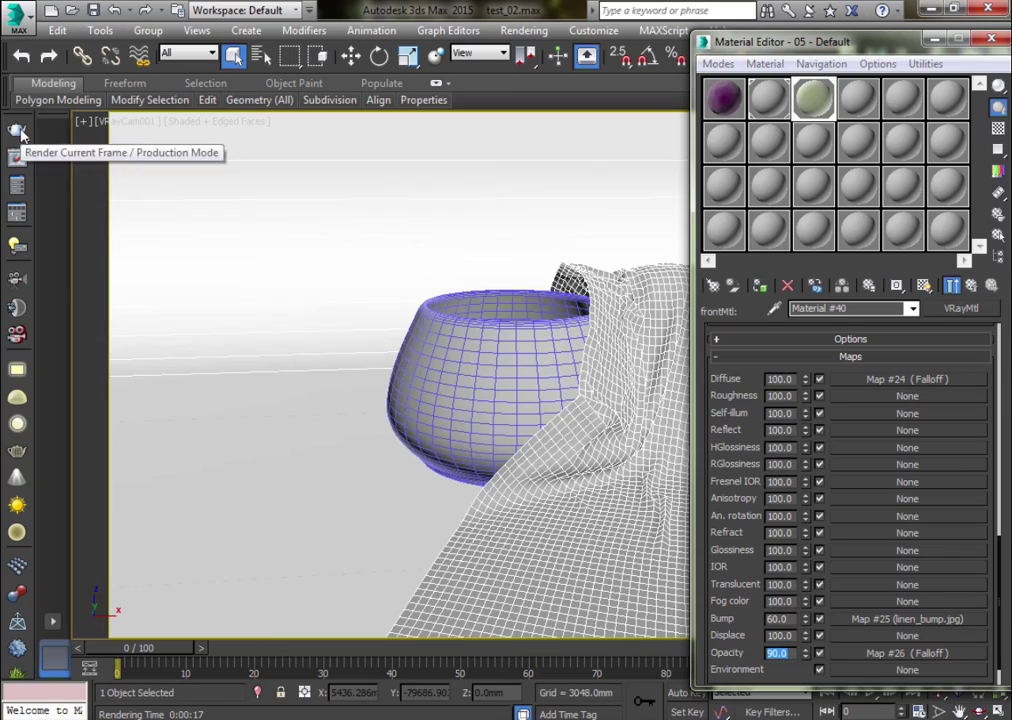
left_click(20, 133)
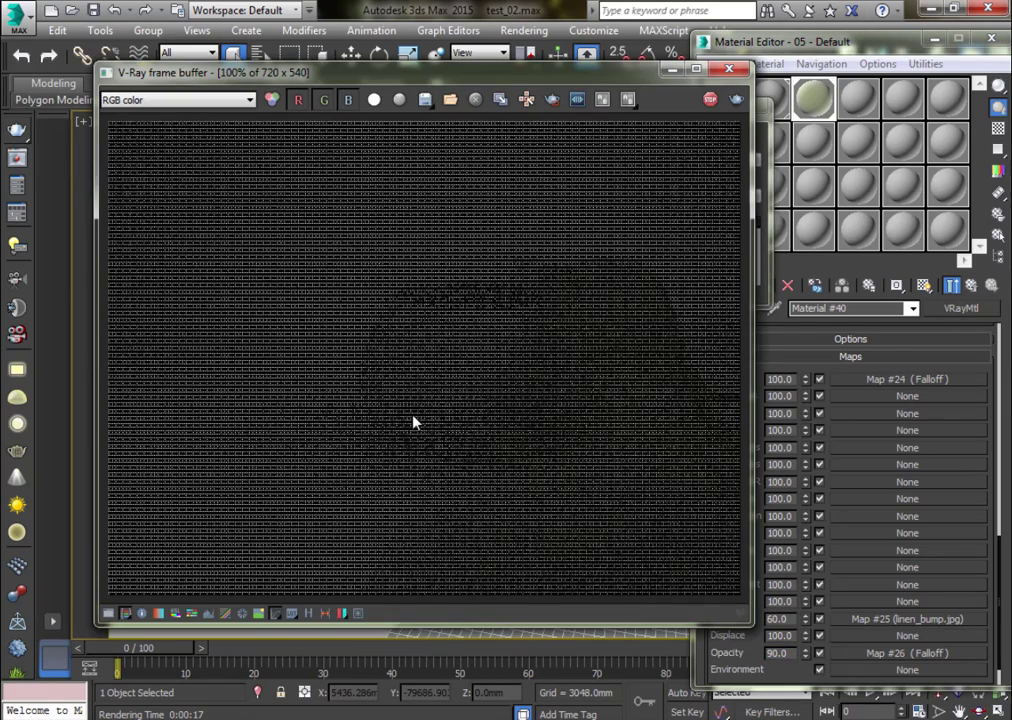